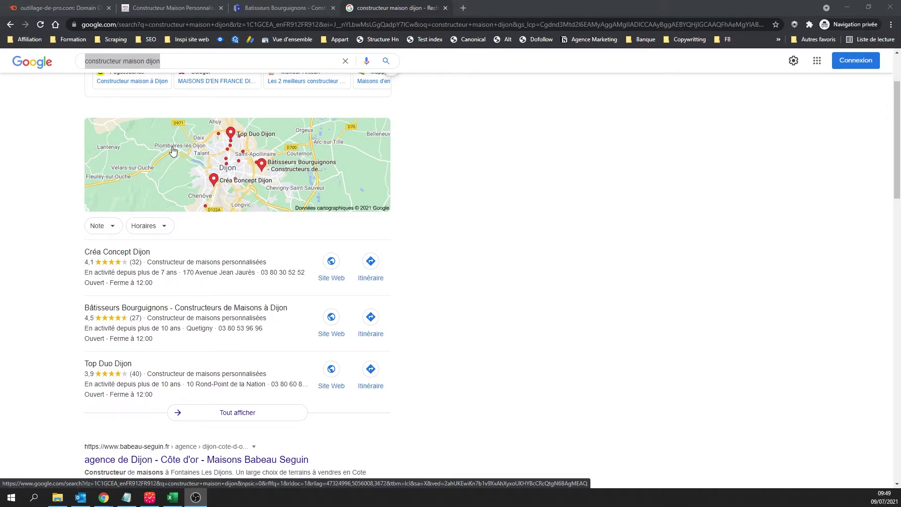
Step: Copy the query "constructeur maison dijon" from the Google search and look it up in Semrush
{"action": "scroll", "coordinate": [173, 150], "scroll_direction": "up", "scroll_amount": 2}
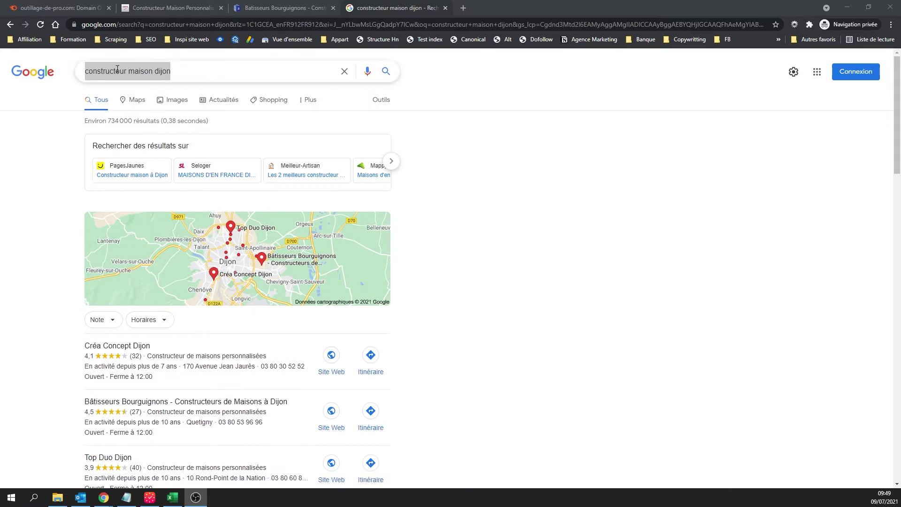
{"action": "left_click", "coordinate": [96, 69]}
{"action": "double_click", "coordinate": [97, 69]}
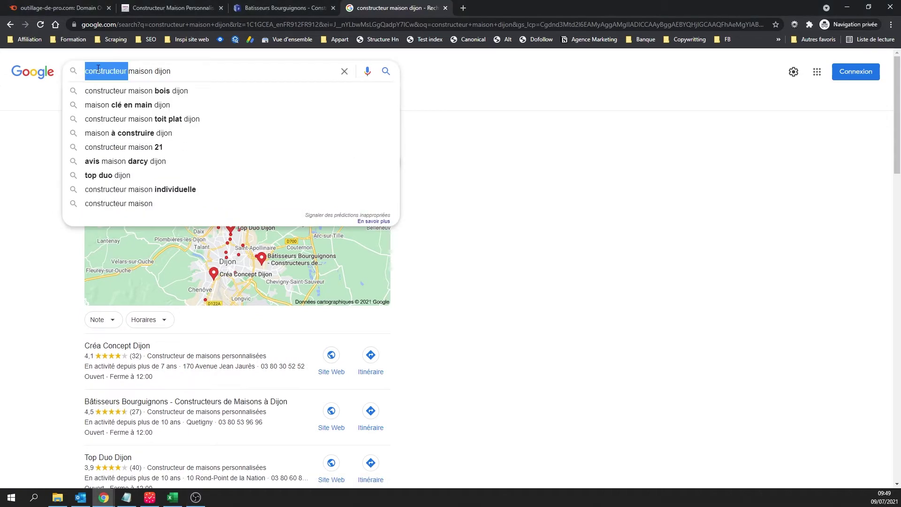
{"action": "triple_click", "coordinate": [98, 69]}
{"action": "key", "text": "ctrl+c"}
{"action": "left_click", "coordinate": [54, 7]}
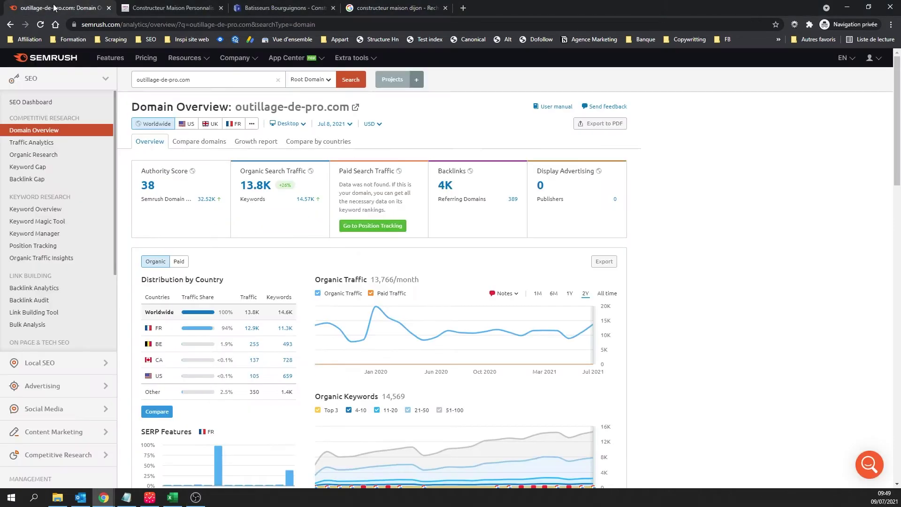
{"action": "triple_click", "coordinate": [186, 80]}
{"action": "key", "text": "ctrl+v"}
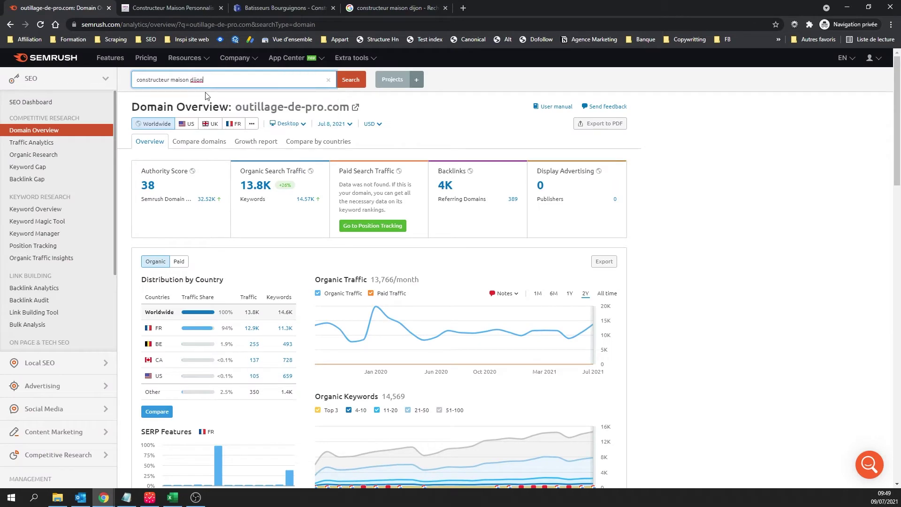
{"action": "left_click", "coordinate": [350, 84]}
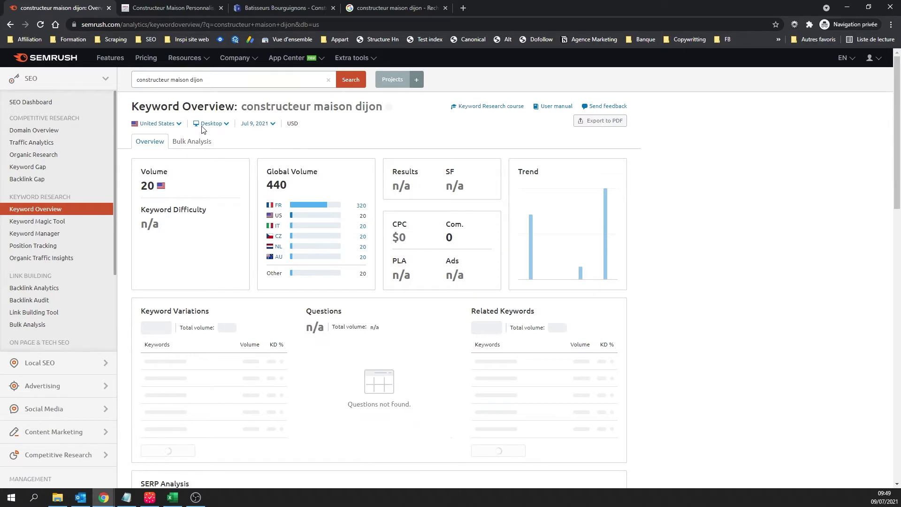
Step: Set the Keyword Overview country database to France
{"action": "left_click", "coordinate": [159, 124]}
{"action": "left_click", "coordinate": [164, 197]}
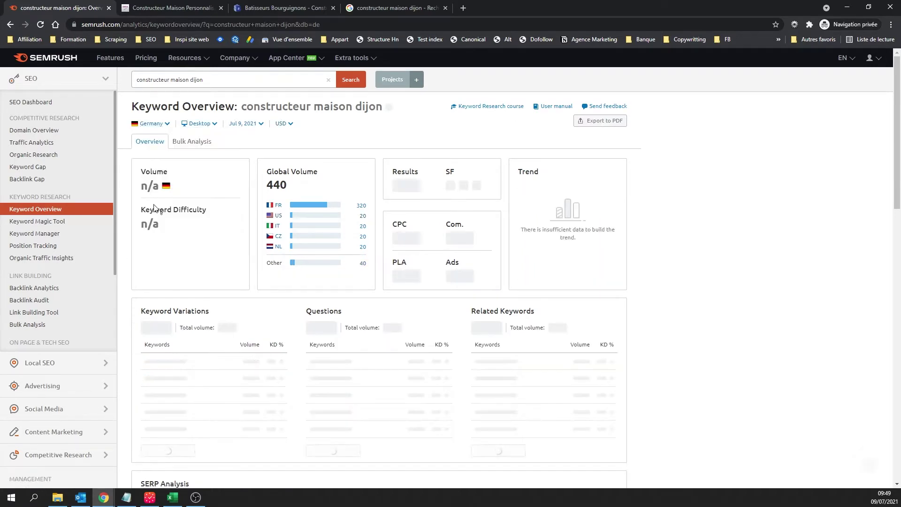
{"action": "left_click", "coordinate": [165, 124]}
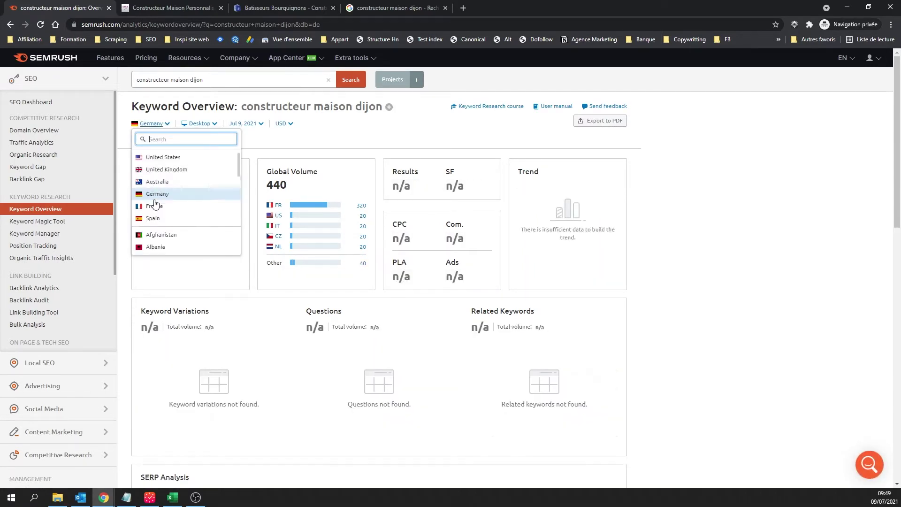
{"action": "left_click", "coordinate": [180, 210]}
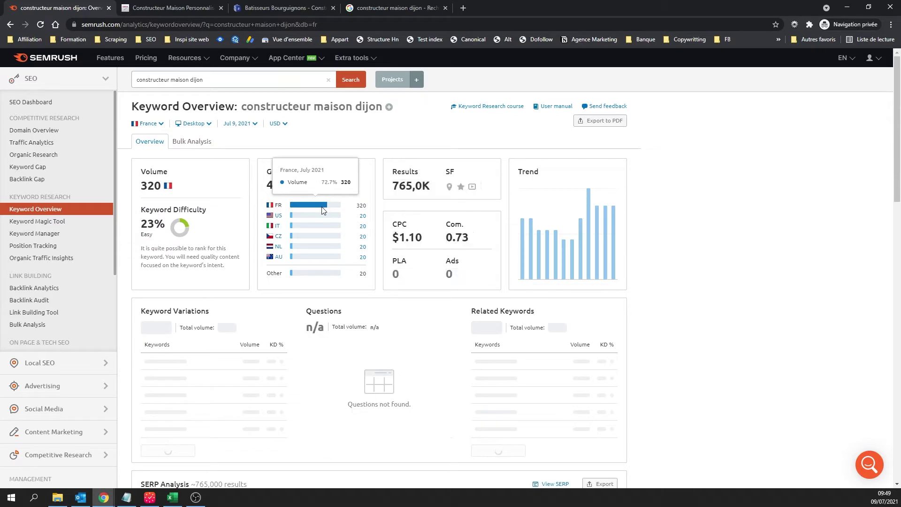
Step: Open the full keyword variations list in a new tab and close the two builder websites and the Google results
{"action": "scroll", "coordinate": [224, 305], "scroll_direction": "down", "scroll_amount": 2}
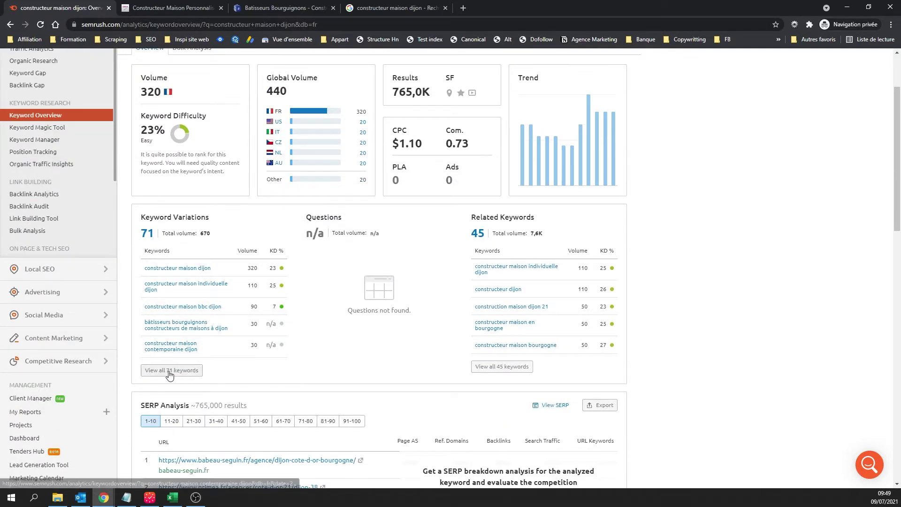
{"action": "middle_click", "coordinate": [147, 234]}
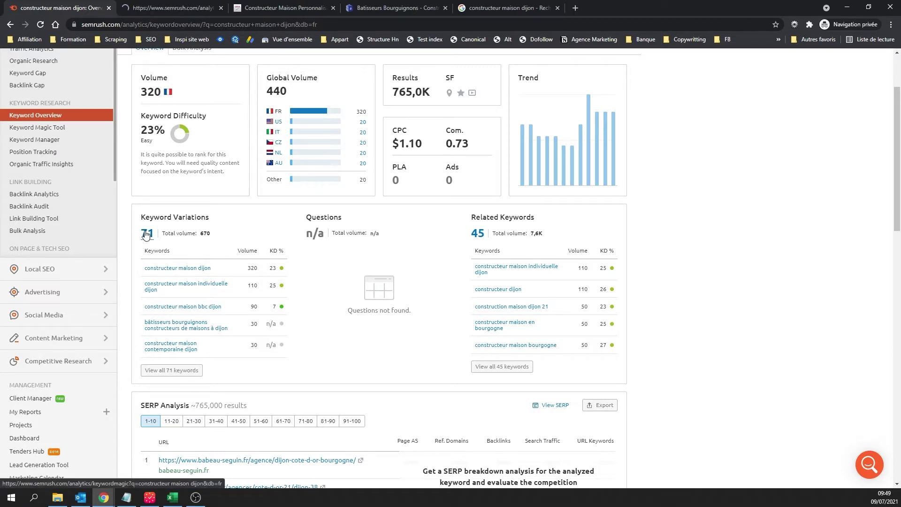
{"action": "middle_click", "coordinate": [295, 8]}
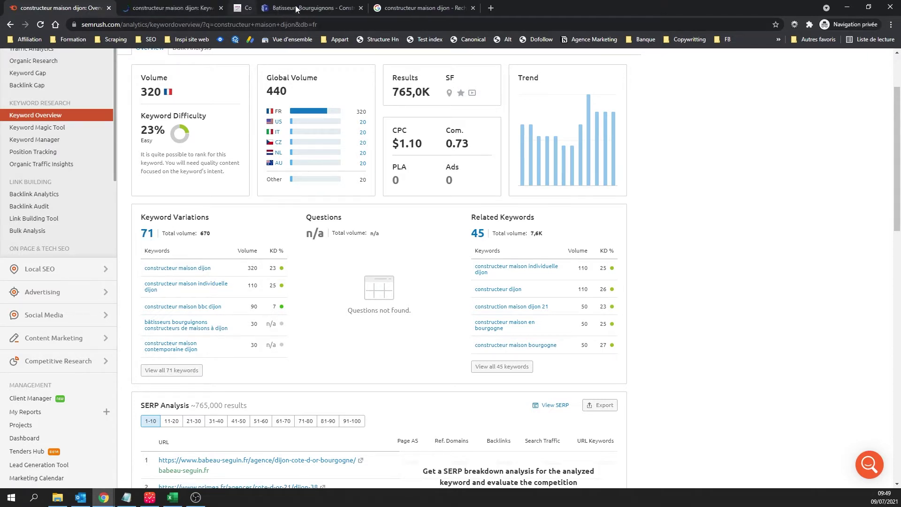
{"action": "middle_click", "coordinate": [296, 8]}
{"action": "middle_click", "coordinate": [296, 9]}
Step: Load the SERP Analysis metrics and review the referring domains and search traffic of the top ten URLs
{"action": "scroll", "coordinate": [536, 360], "scroll_direction": "down", "scroll_amount": 3}
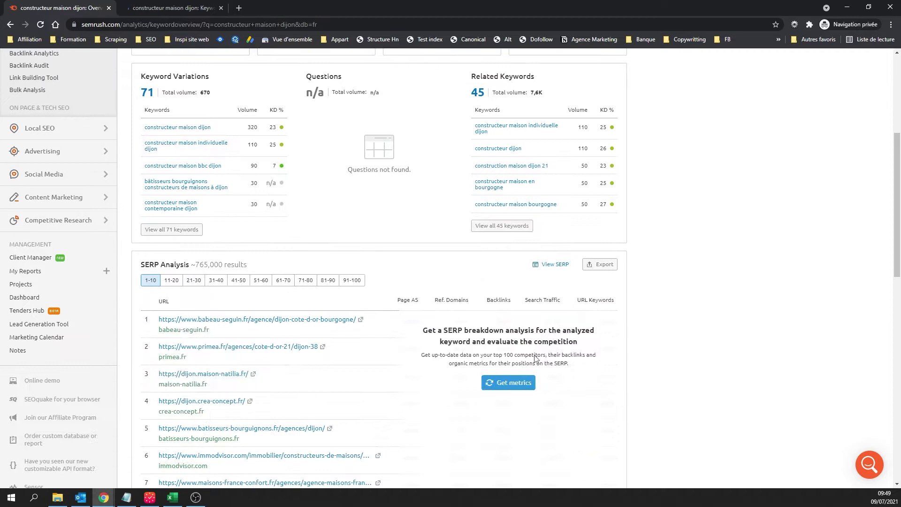
{"action": "left_click", "coordinate": [516, 383]}
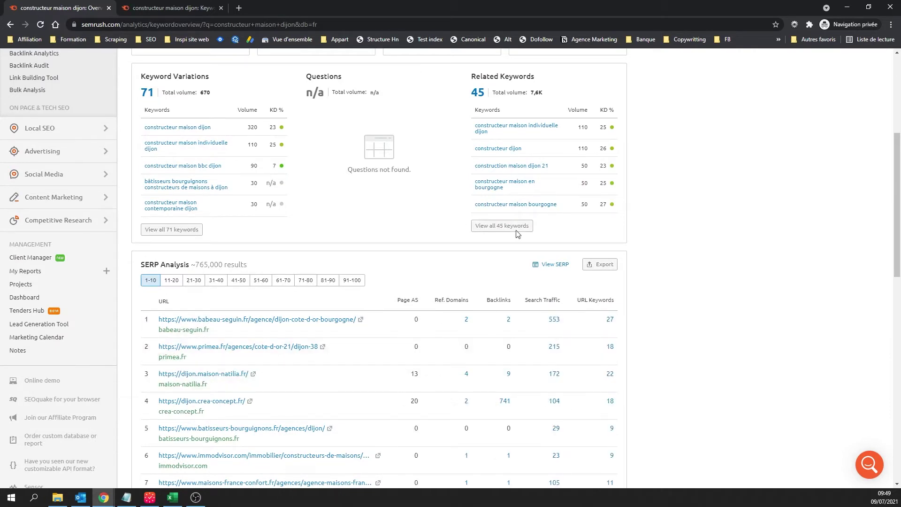
{"action": "scroll", "coordinate": [469, 277], "scroll_direction": "down", "scroll_amount": 2}
{"action": "left_click_drag", "start_coordinate": [527, 315], "coordinate": [450, 232]}
{"action": "left_click", "coordinate": [454, 229]}
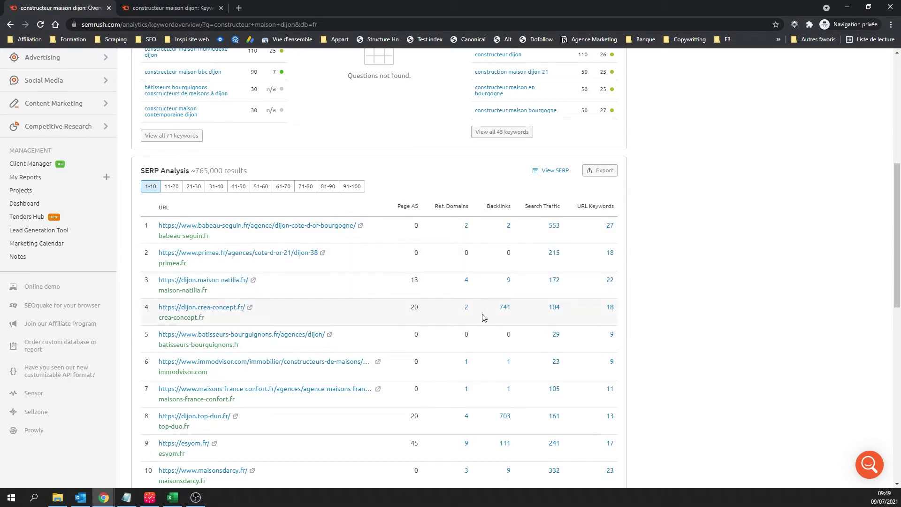
{"action": "scroll", "coordinate": [483, 316], "scroll_direction": "down", "scroll_amount": 1}
{"action": "left_click_drag", "start_coordinate": [460, 183], "coordinate": [469, 265]}
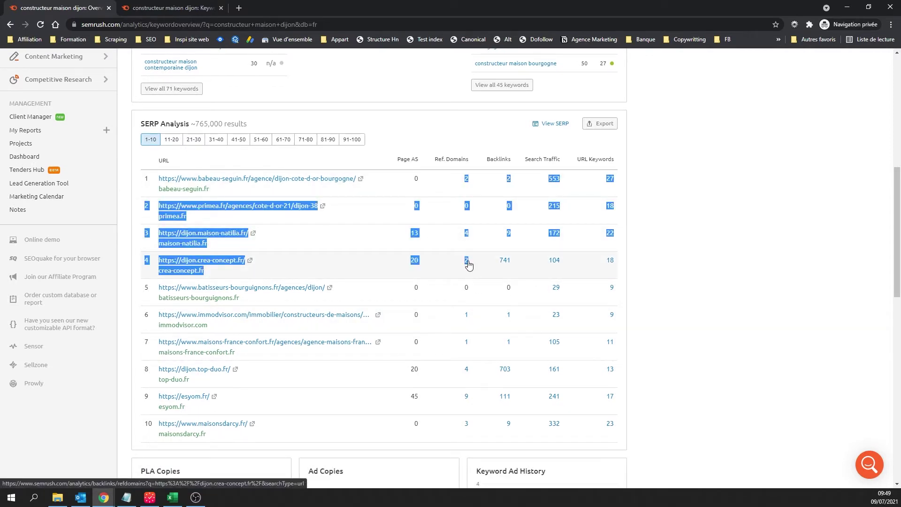
{"action": "left_click", "coordinate": [664, 207]}
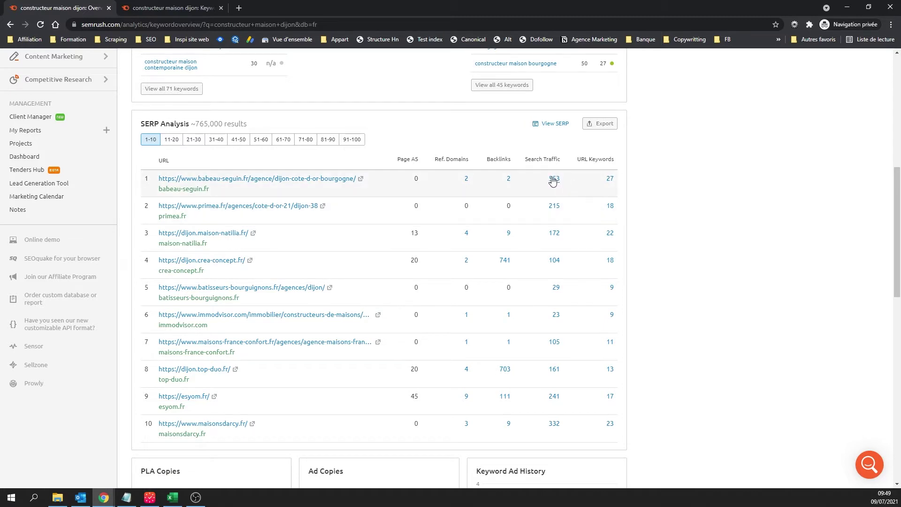
Step: Open Organic Research for the three highest-ranking SERP URLs in new tabs and move the overview tab beside them
{"action": "middle_click", "coordinate": [336, 180]}
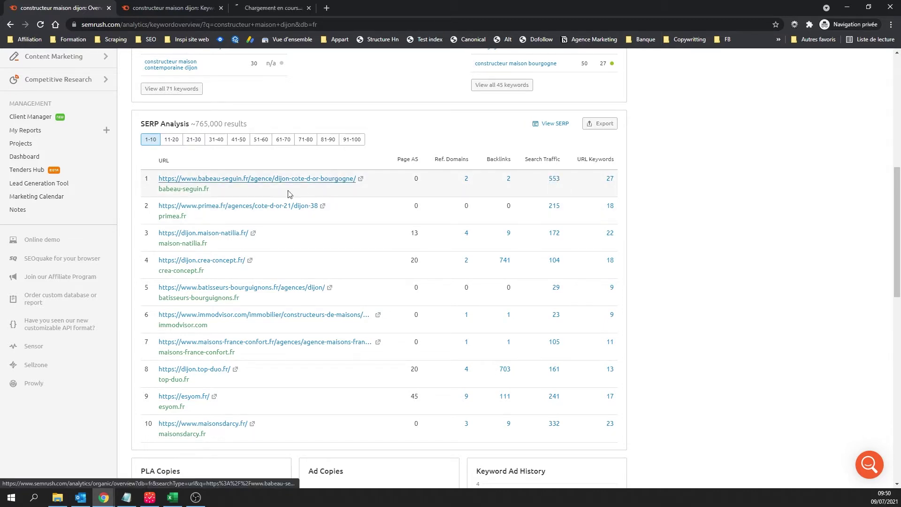
{"action": "middle_click", "coordinate": [242, 207]}
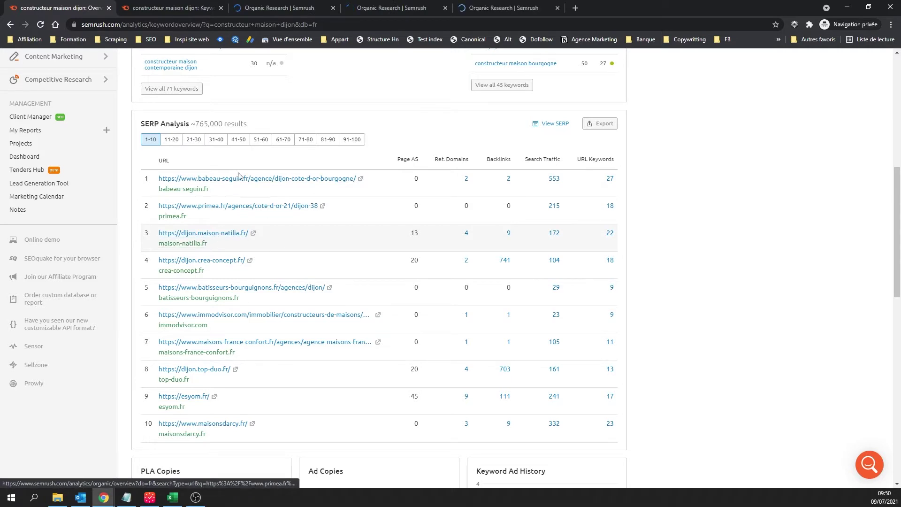
{"action": "left_click_drag", "start_coordinate": [55, 6], "coordinate": [171, 5]}
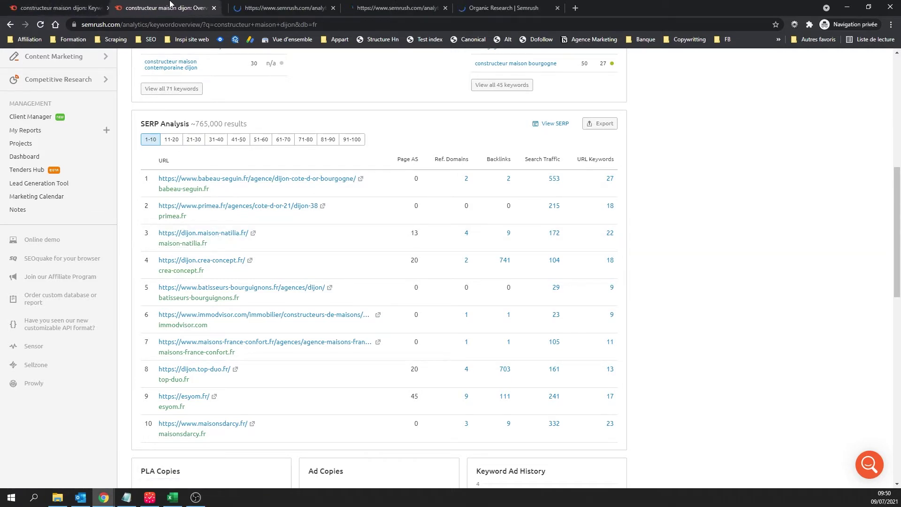
Step: Open the complete organic keyword lists for the babeau-seguin.fr, primea.fr and dijon.maison-natilia.fr pages
{"action": "left_click", "coordinate": [304, 6]}
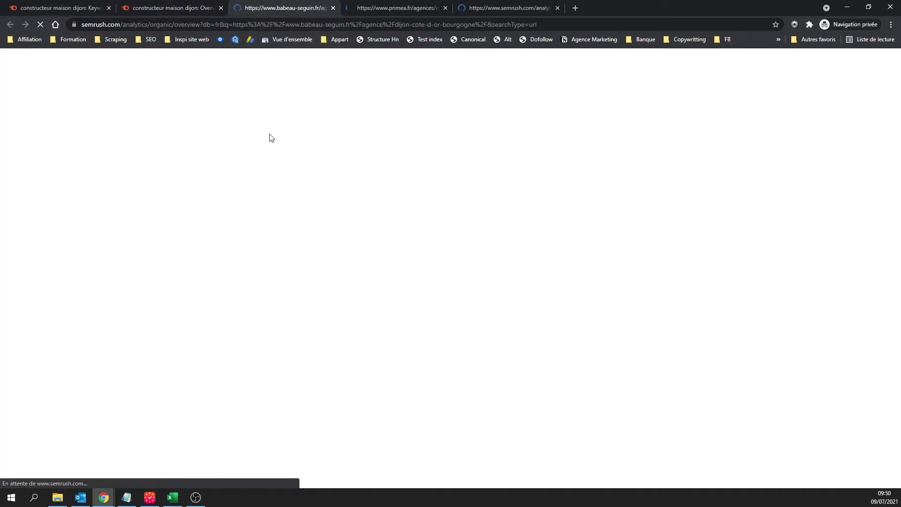
{"action": "scroll", "coordinate": [241, 394], "scroll_direction": "down", "scroll_amount": 7}
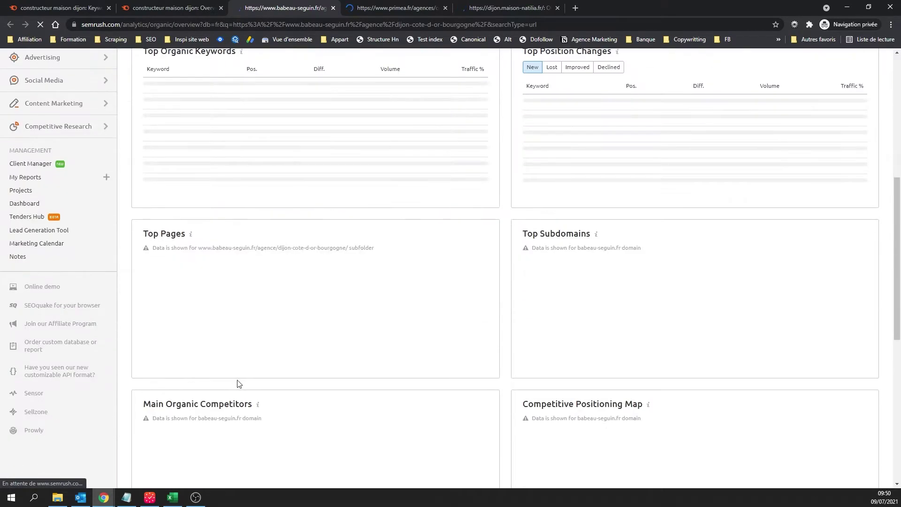
{"action": "scroll", "coordinate": [382, 58], "scroll_direction": "up", "scroll_amount": 2}
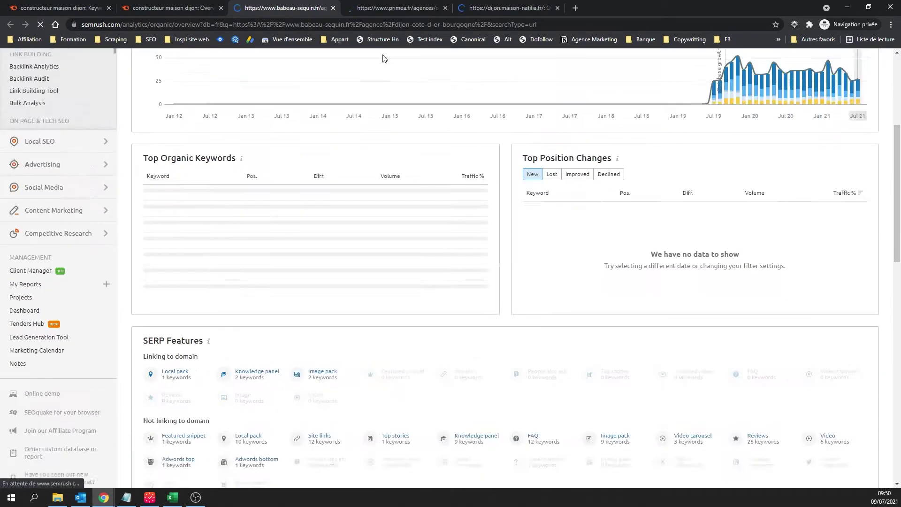
{"action": "scroll", "coordinate": [383, 58], "scroll_direction": "up", "scroll_amount": 1}
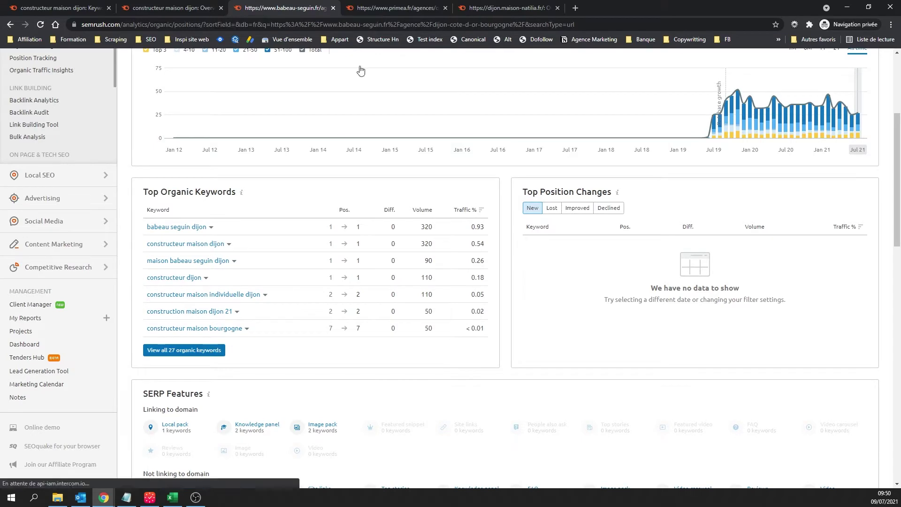
{"action": "left_click", "coordinate": [397, 8]}
{"action": "scroll", "coordinate": [207, 234], "scroll_direction": "down", "scroll_amount": 5}
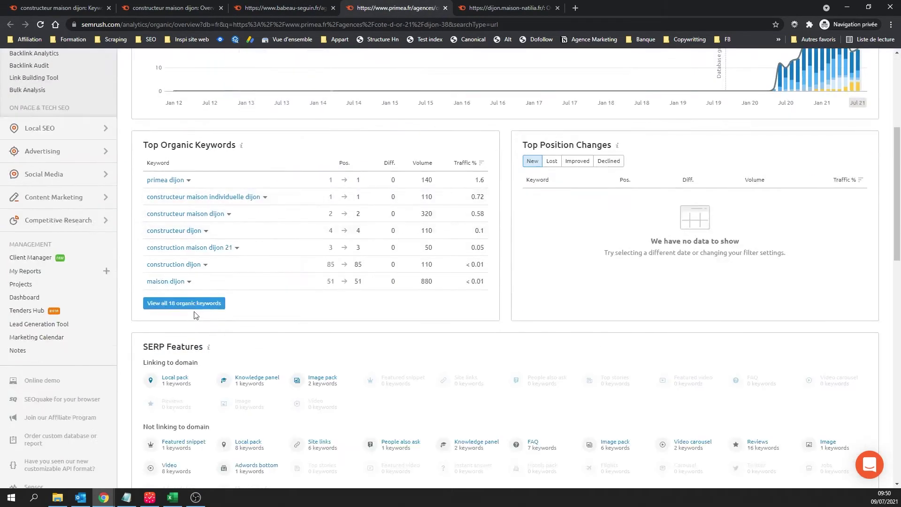
{"action": "key", "text": "ctrl+Tab"}
{"action": "scroll", "coordinate": [195, 262], "scroll_direction": "down", "scroll_amount": 5}
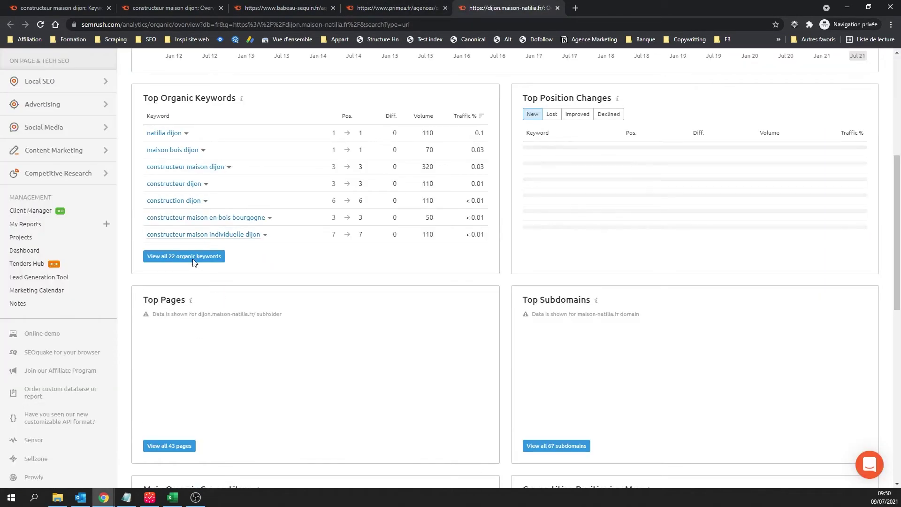
Step: Filter the organic search positions of all three competitor pages to the Top 10
{"action": "left_click", "coordinate": [285, 8]}
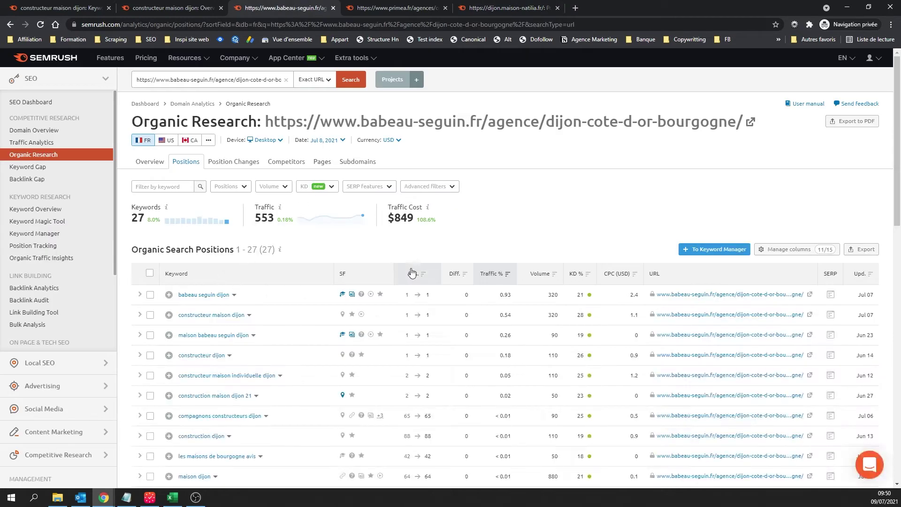
{"action": "left_click", "coordinate": [230, 186]}
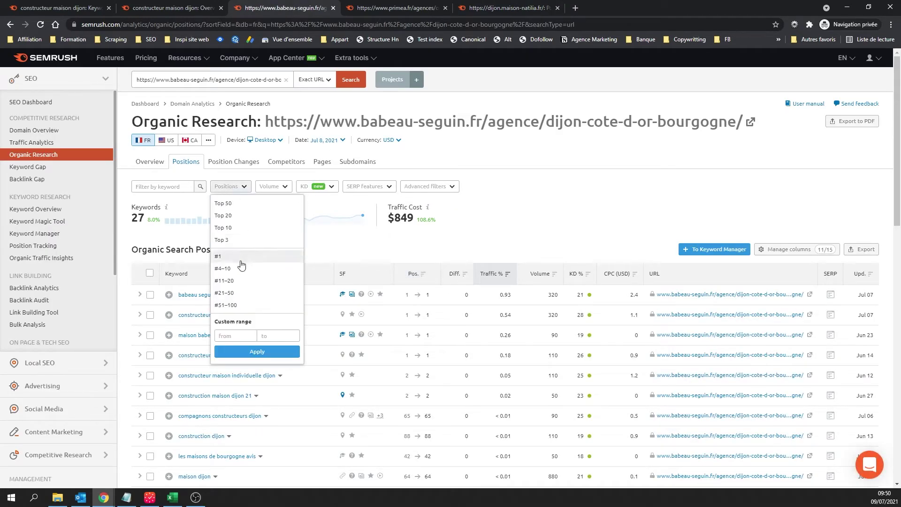
{"action": "key", "text": "ctrl+Tab"}
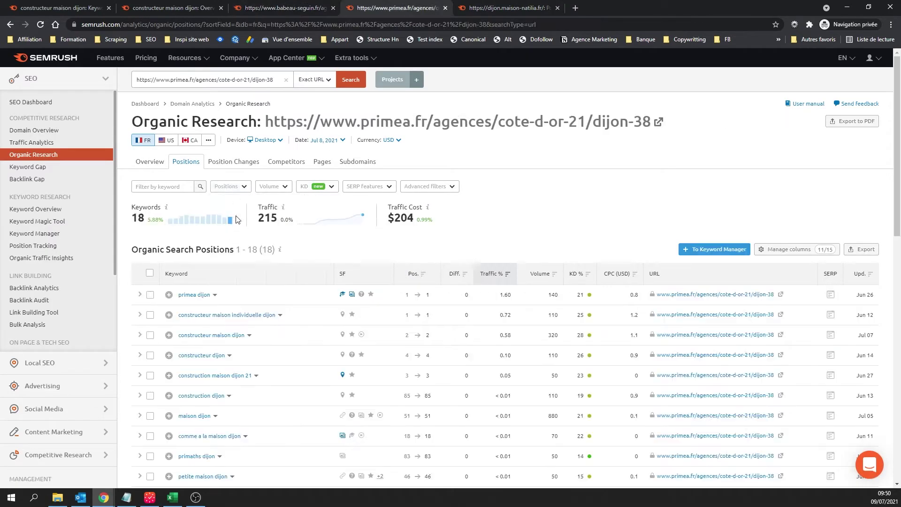
{"action": "left_click", "coordinate": [230, 187]}
{"action": "key", "text": "ctrl+Tab"}
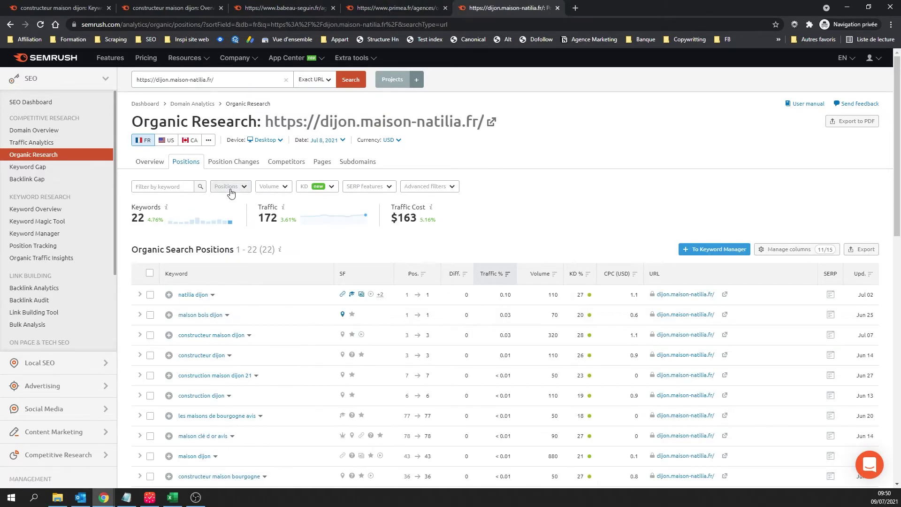
{"action": "left_click", "coordinate": [229, 188]}
Step: Review the filtered keywords of the babeau-seguin.fr page and add "constructeur maison dijon" to the default keyword list
{"action": "left_click", "coordinate": [307, 7]}
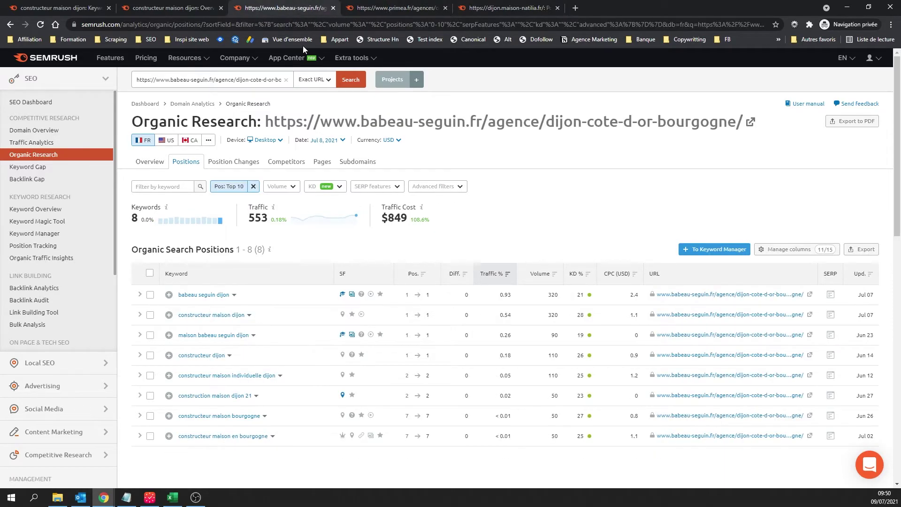
{"action": "scroll", "coordinate": [345, 198], "scroll_direction": "down", "scroll_amount": 2}
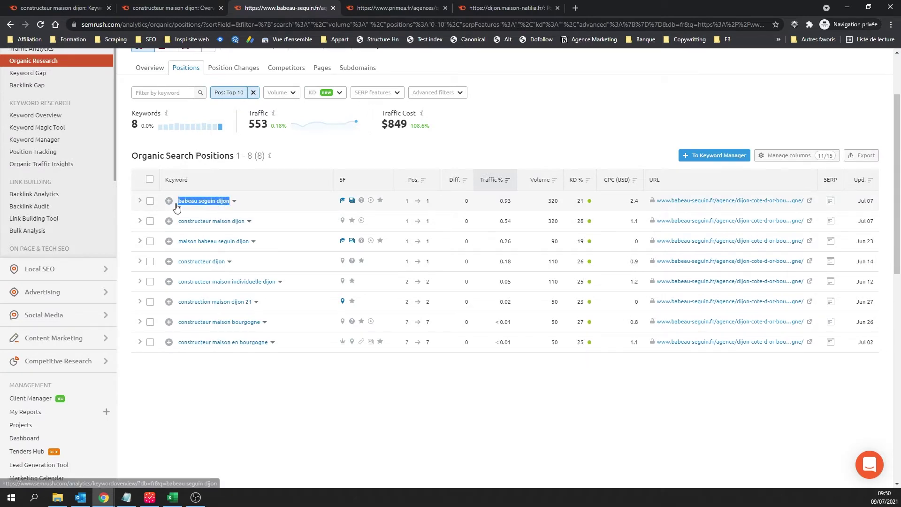
{"action": "left_click", "coordinate": [254, 206]}
{"action": "left_click", "coordinate": [253, 208]}
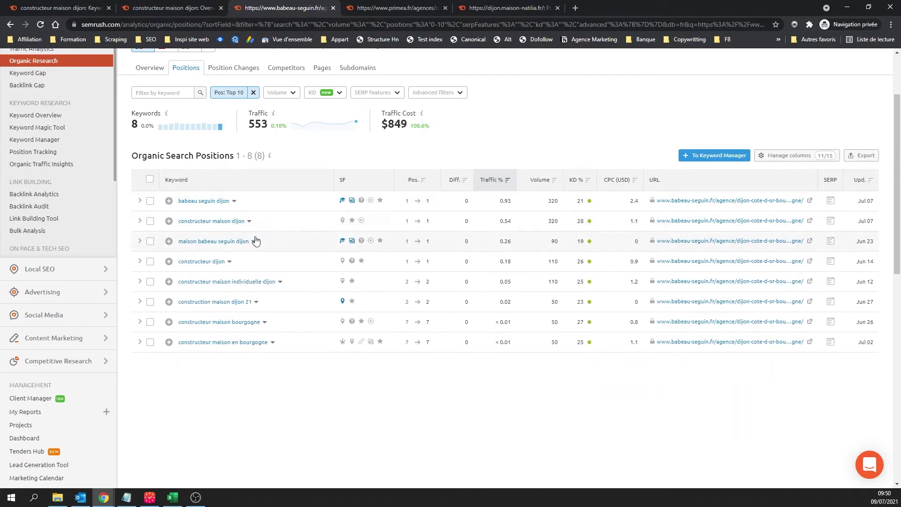
{"action": "left_click", "coordinate": [169, 222]}
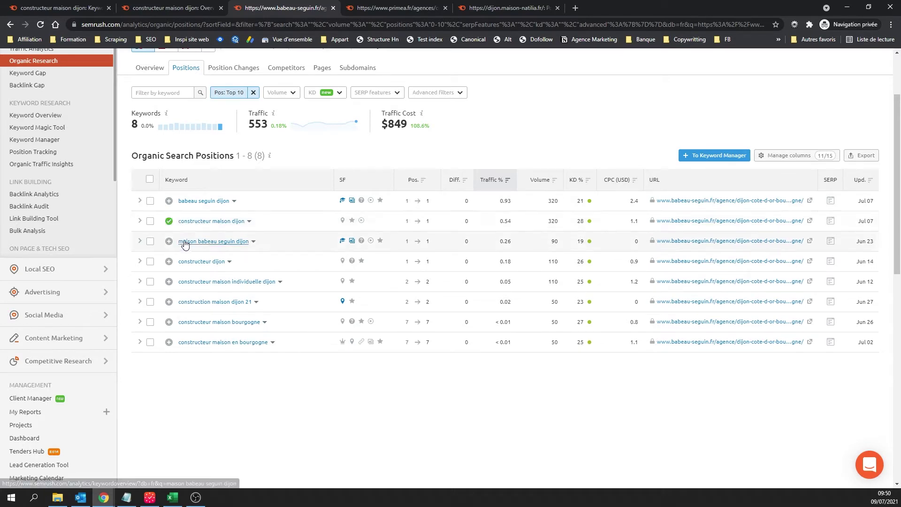
Step: Create a new keyword list named "Constructeur maison dijon" from the list options of the keyword "constructeur maison dijon"
{"action": "left_click", "coordinate": [177, 221]}
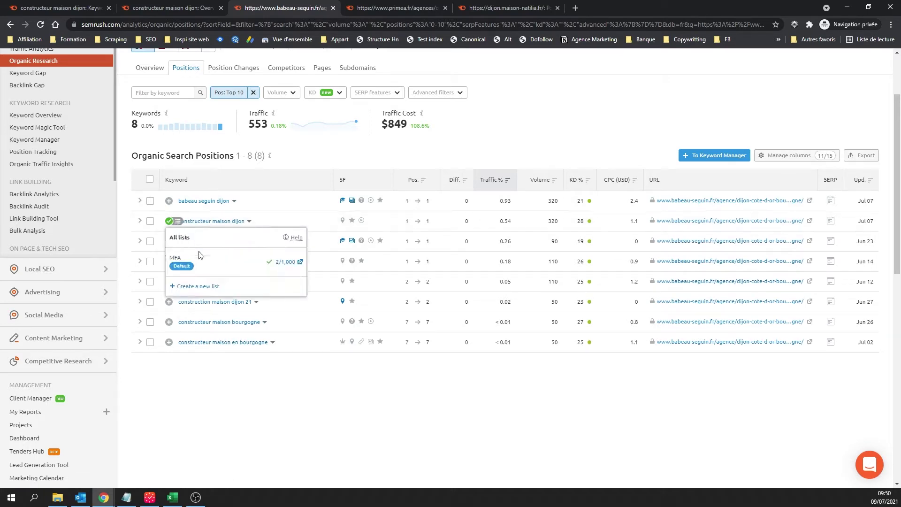
{"action": "left_click", "coordinate": [196, 287]}
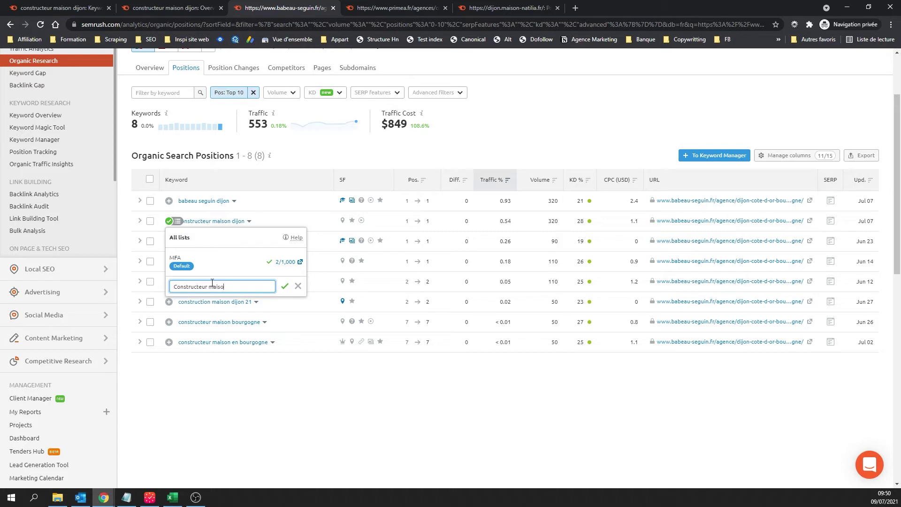
{"action": "type", "text": "Constructeur maison dijon"}
{"action": "key", "text": "Return"}
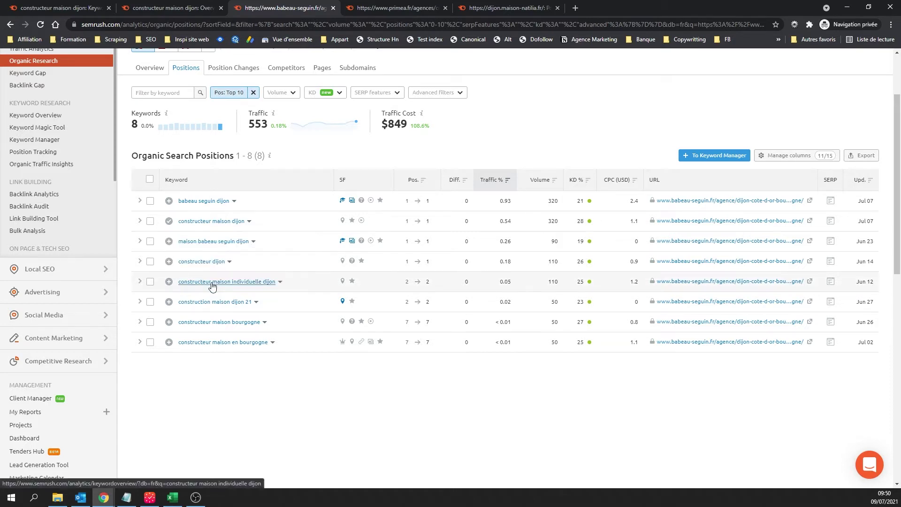
Step: Add "constructeur dijon", "constructeur maison individuelle dijon", "construction maison dijon 21", "constructeur maison bourgogne" and "constructeur maison en bourgogne" to the keyword list and close the page
{"action": "left_click", "coordinate": [168, 263]}
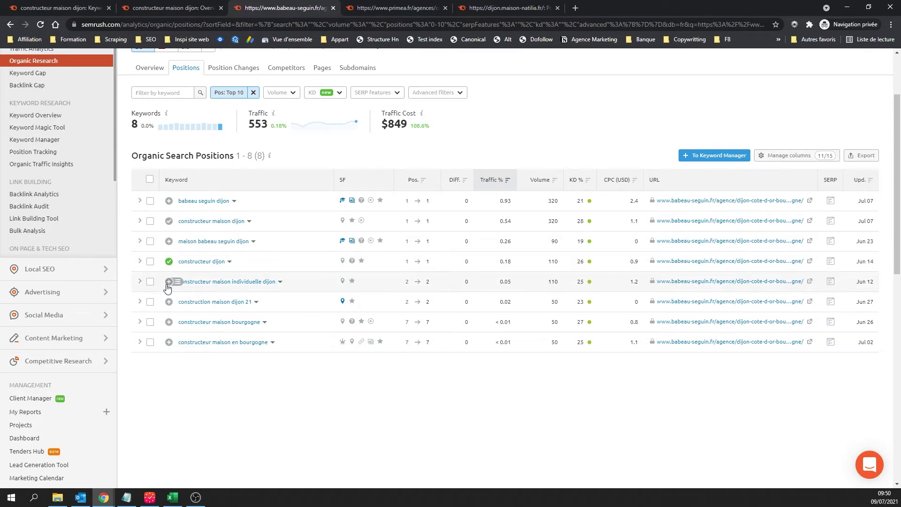
{"action": "left_click", "coordinate": [168, 283]}
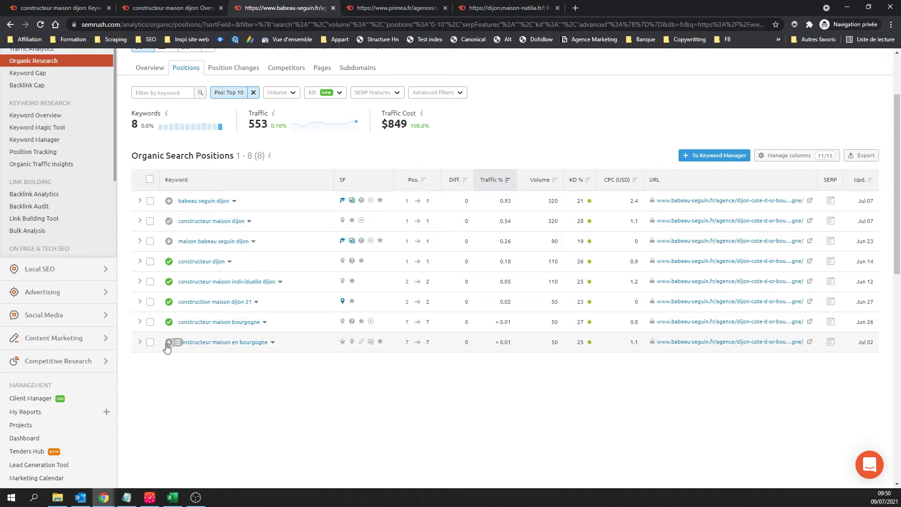
{"action": "left_click", "coordinate": [167, 344]}
{"action": "scroll", "coordinate": [255, 182], "scroll_direction": "up", "scroll_amount": 1}
{"action": "scroll", "coordinate": [258, 376], "scroll_direction": "down", "scroll_amount": 1}
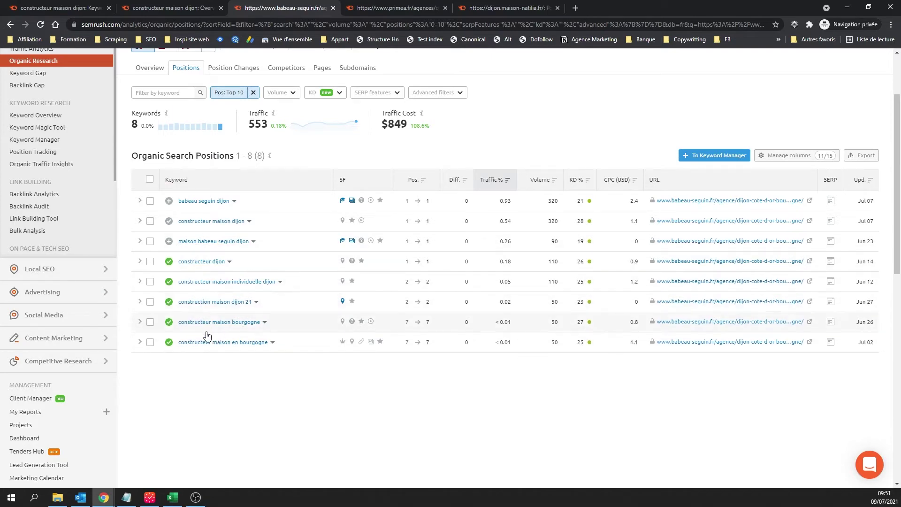
{"action": "middle_click", "coordinate": [277, 6]}
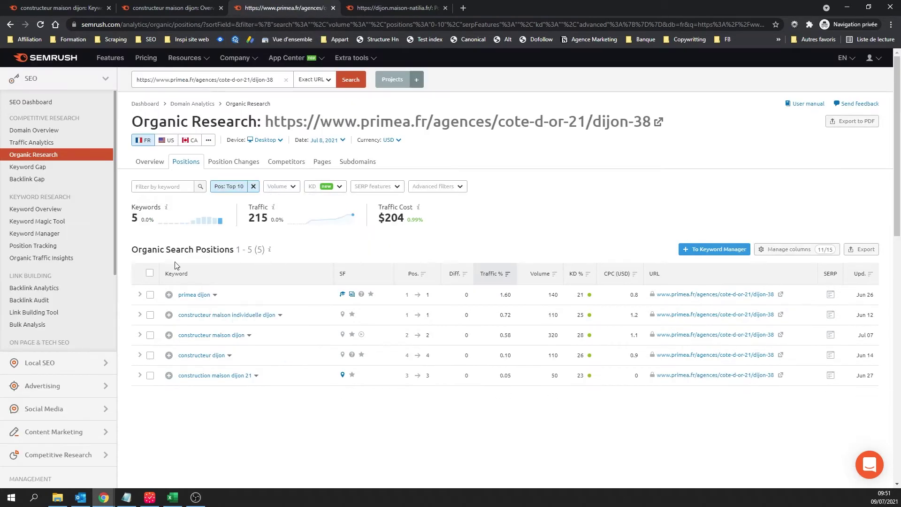
Step: Place the overview tab first and review the broad-match variations of "constructeur maison dijon" in the Keyword Magic Tool
{"action": "left_click", "coordinate": [392, 7]}
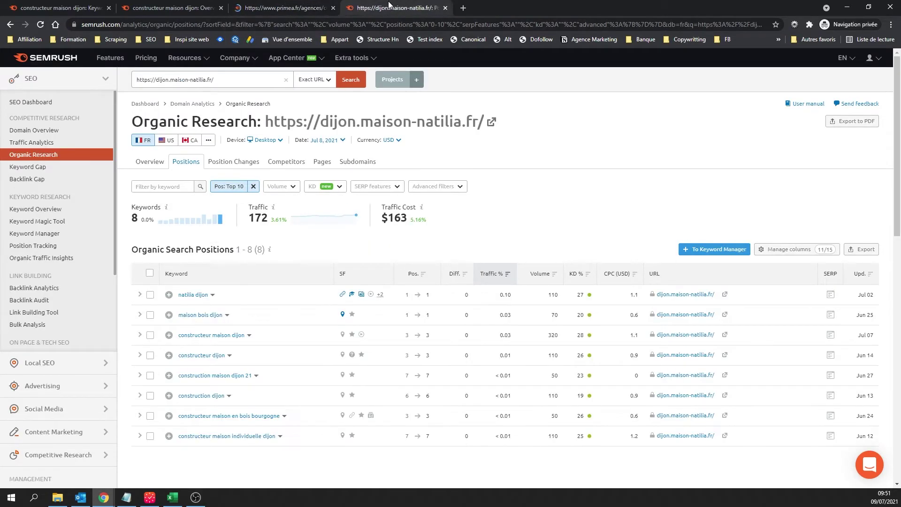
{"action": "left_click", "coordinate": [290, 5]}
{"action": "left_click", "coordinate": [163, 4]}
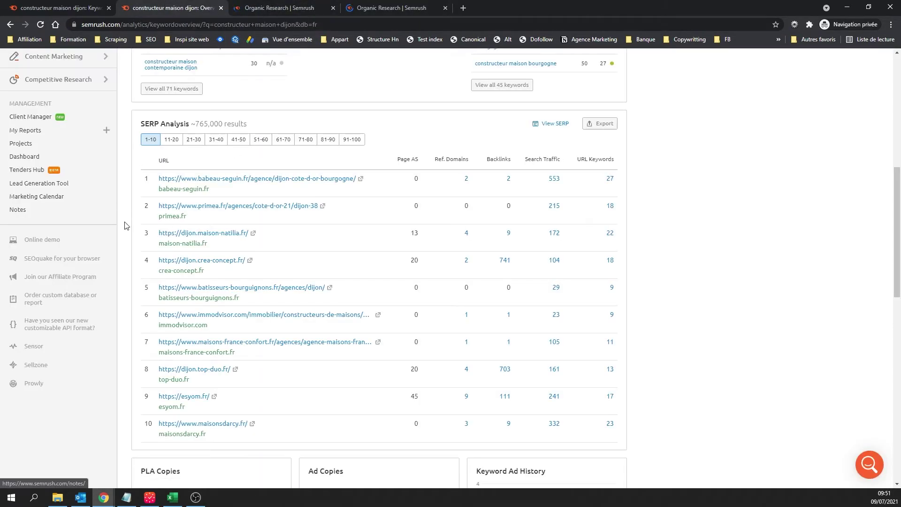
{"action": "left_click_drag", "start_coordinate": [86, 5], "coordinate": [172, 24]}
{"action": "scroll", "coordinate": [371, 226], "scroll_direction": "down", "scroll_amount": 10}
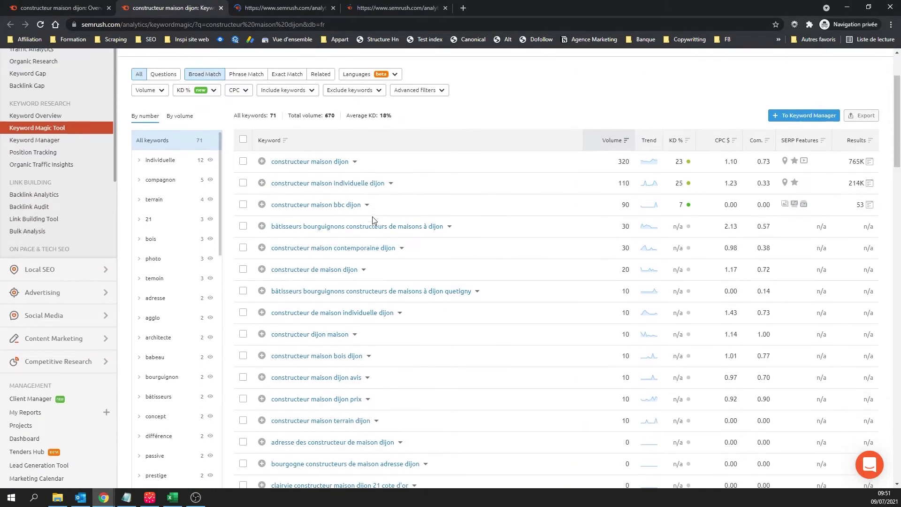
{"action": "scroll", "coordinate": [364, 264], "scroll_direction": "down", "scroll_amount": 4}
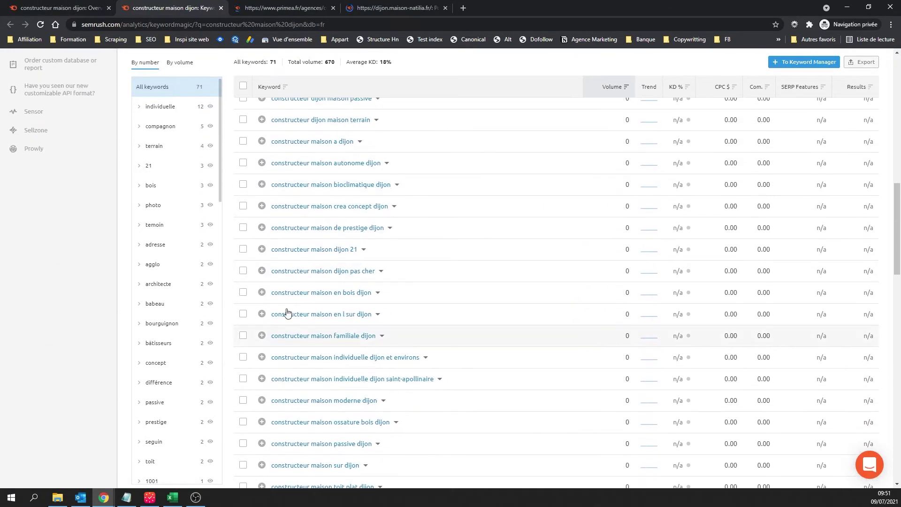
{"action": "scroll", "coordinate": [288, 312], "scroll_direction": "up", "scroll_amount": 8}
{"action": "scroll", "coordinate": [328, 271], "scroll_direction": "up", "scroll_amount": 3}
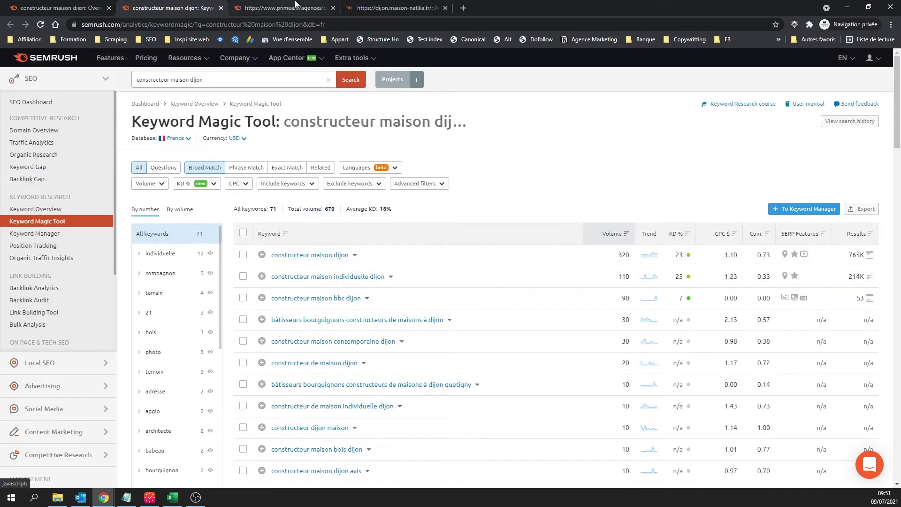
Step: Check the primea.fr page's Top 10 keywords against the keyword list and close that page
{"action": "key", "text": "ctrl+Tab"}
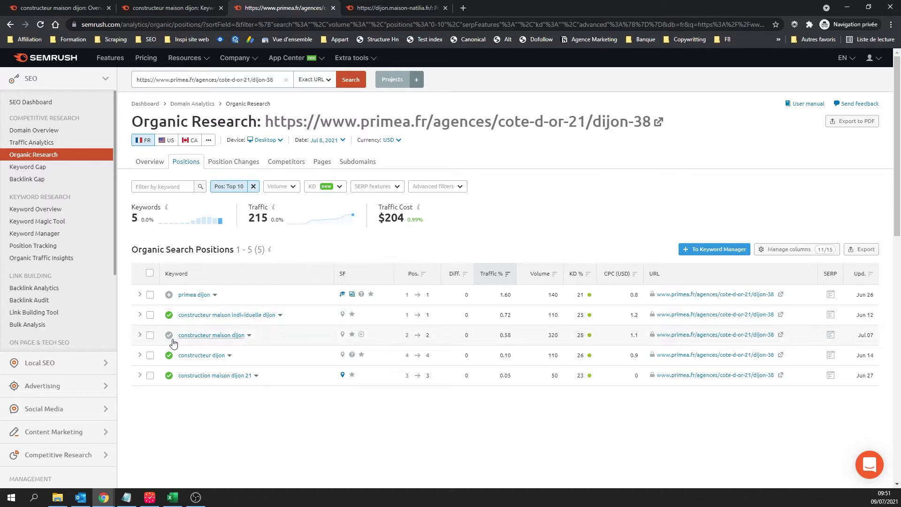
{"action": "left_click", "coordinate": [333, 8]}
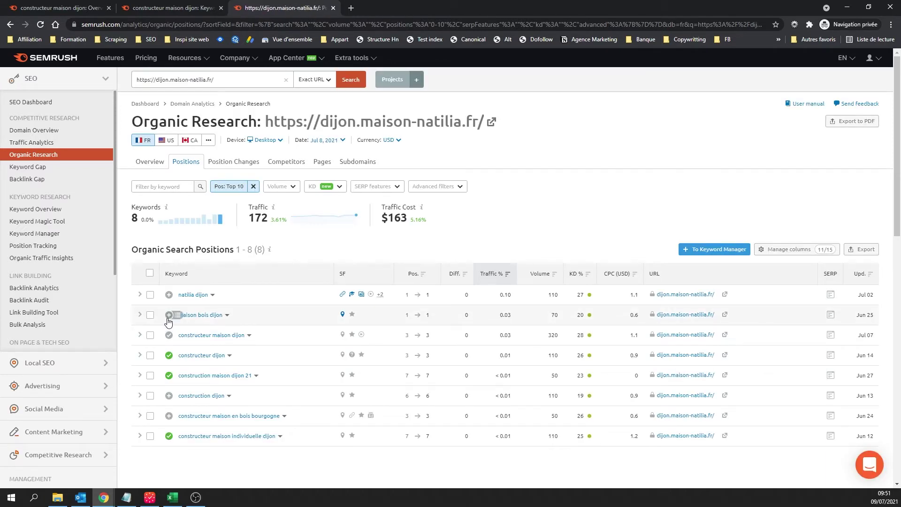
Step: Check the Google results for "maison bois dijon" and add it and "constructeur maison dijon" to the keyword list
{"action": "left_click", "coordinate": [188, 315]}
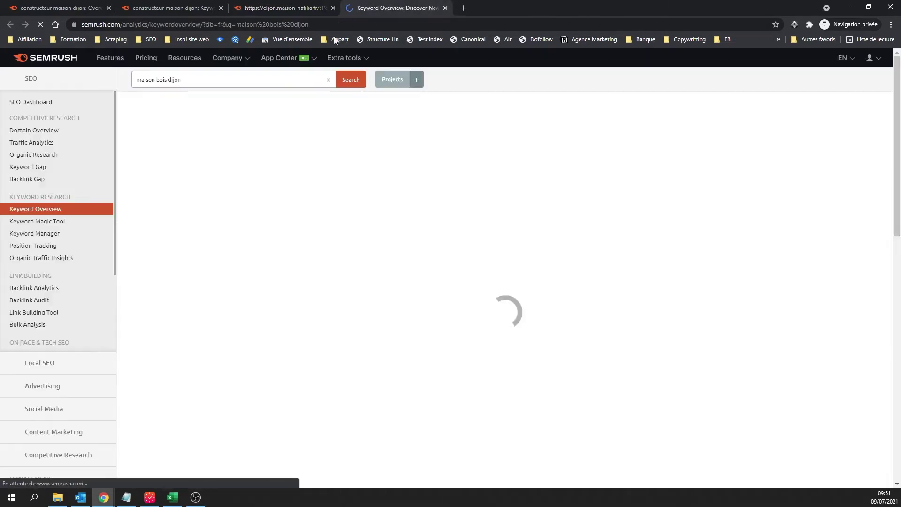
{"action": "left_click", "coordinate": [161, 79]}
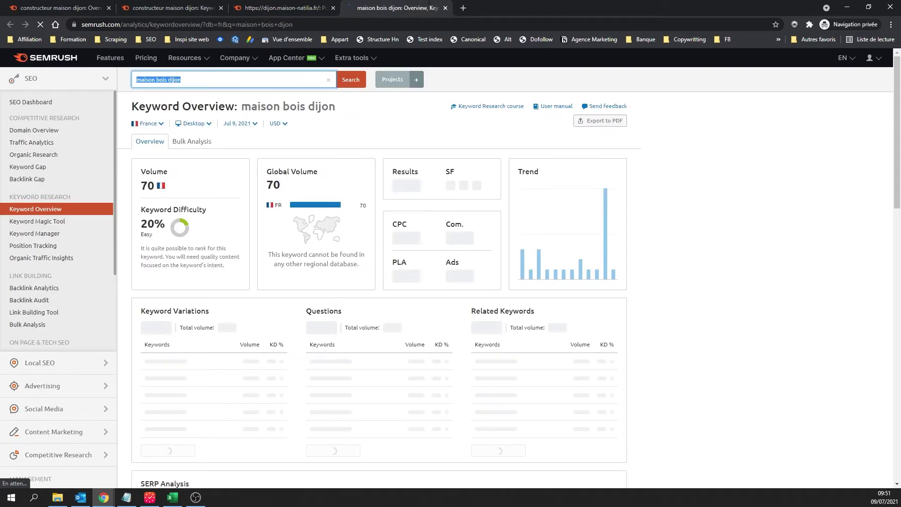
{"action": "left_click_drag", "start_coordinate": [432, 3], "coordinate": [414, 3]}
{"action": "scroll", "coordinate": [280, 191], "scroll_direction": "down", "scroll_amount": 5}
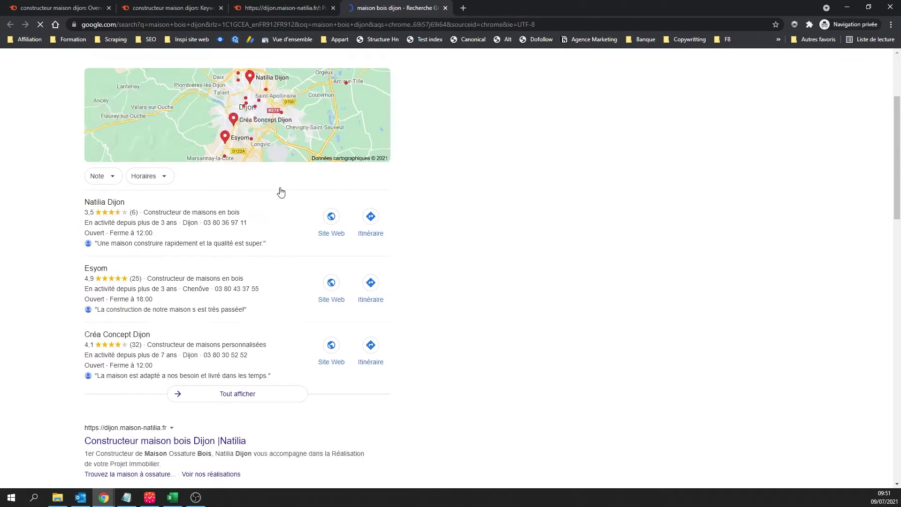
{"action": "key", "text": "ctrl+w"}
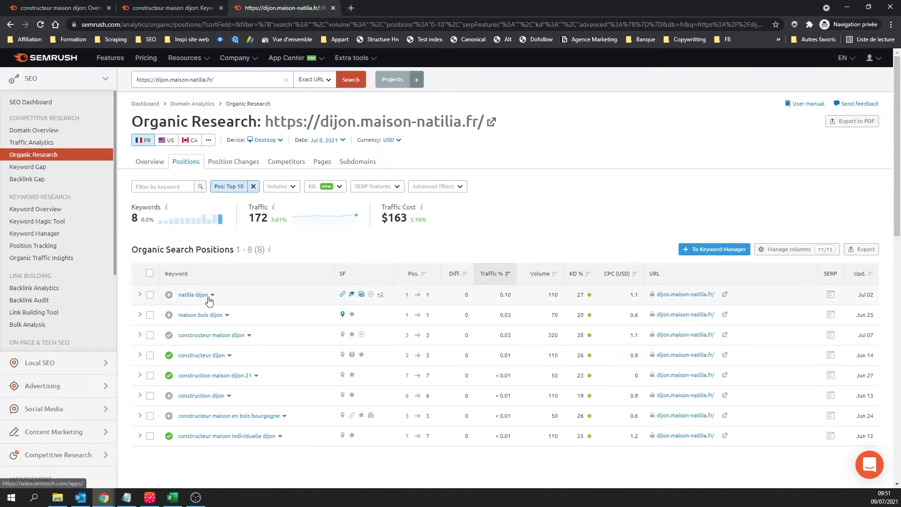
{"action": "left_click", "coordinate": [169, 315]}
{"action": "left_click", "coordinate": [169, 335]}
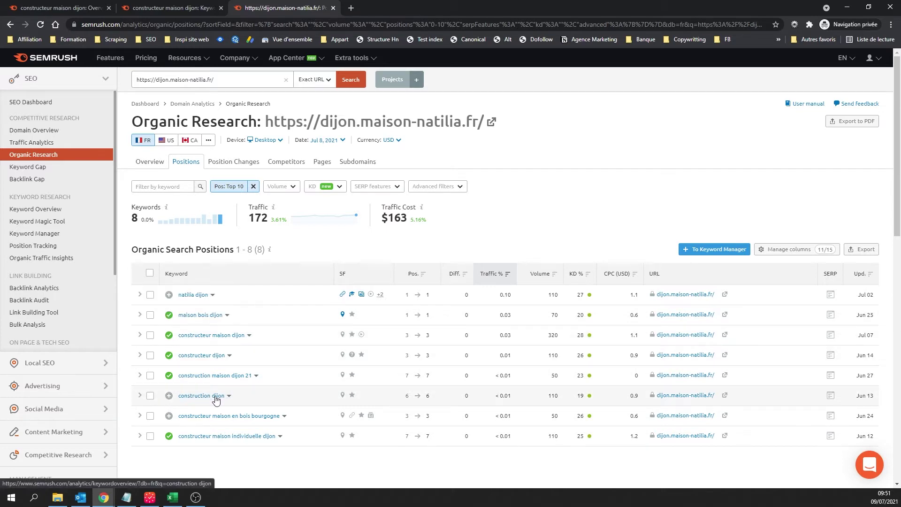
Step: Open the keyword overview for "construction dijon" and check the Google results for that keyword
{"action": "left_click", "coordinate": [181, 400]}
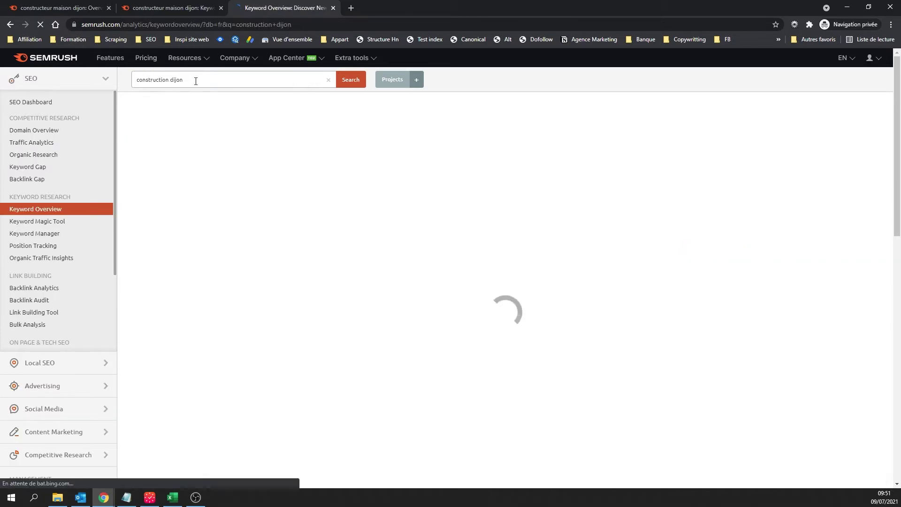
{"action": "triple_click", "coordinate": [174, 81]}
{"action": "left_click_drag", "start_coordinate": [174, 81], "coordinate": [368, 4]}
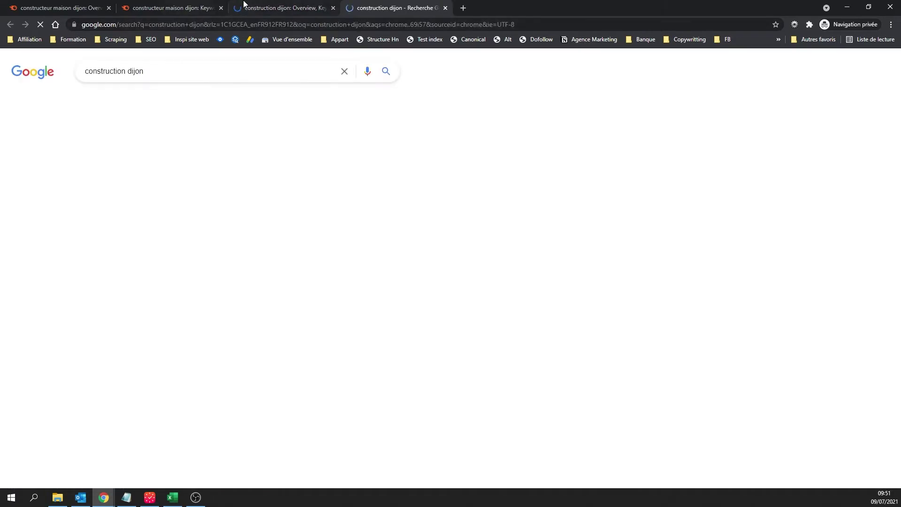
{"action": "left_click", "coordinate": [246, 4]}
{"action": "left_click", "coordinate": [365, 14]}
{"action": "scroll", "coordinate": [288, 262], "scroll_direction": "down", "scroll_amount": 5}
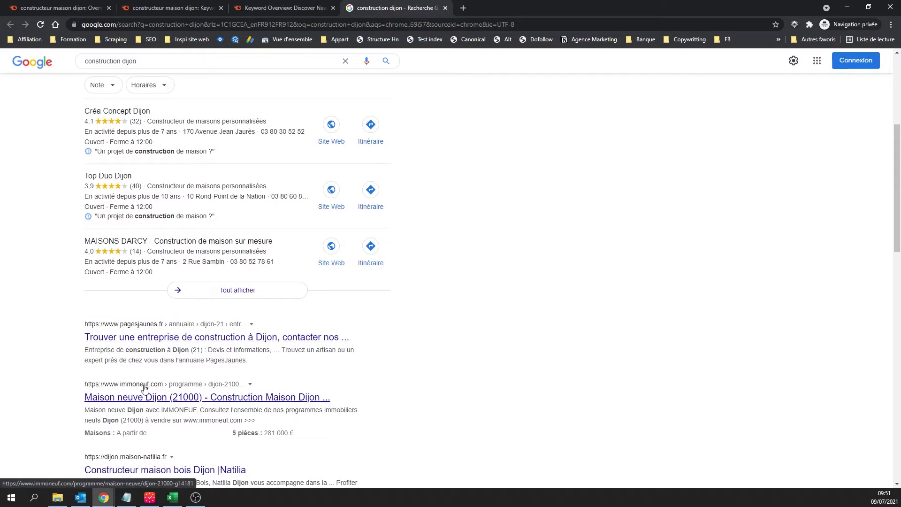
{"action": "key", "text": "ctrl+w"}
Step: Examine the metrics and related keywords of "construction dijon" and open its complete list of keyword variations
{"action": "scroll", "coordinate": [218, 300], "scroll_direction": "down", "scroll_amount": 7}
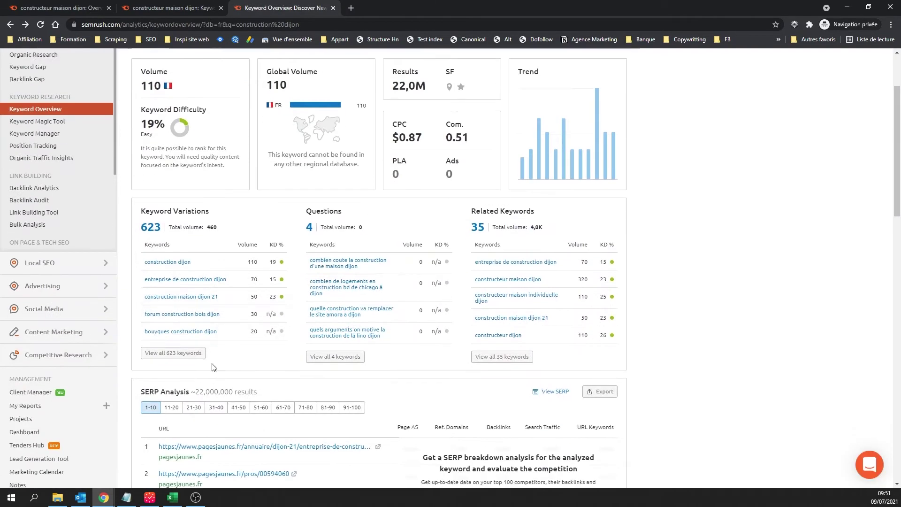
{"action": "scroll", "coordinate": [256, 253], "scroll_direction": "up", "scroll_amount": 6}
{"action": "left_click", "coordinate": [202, 7]}
{"action": "left_click", "coordinate": [247, 7]}
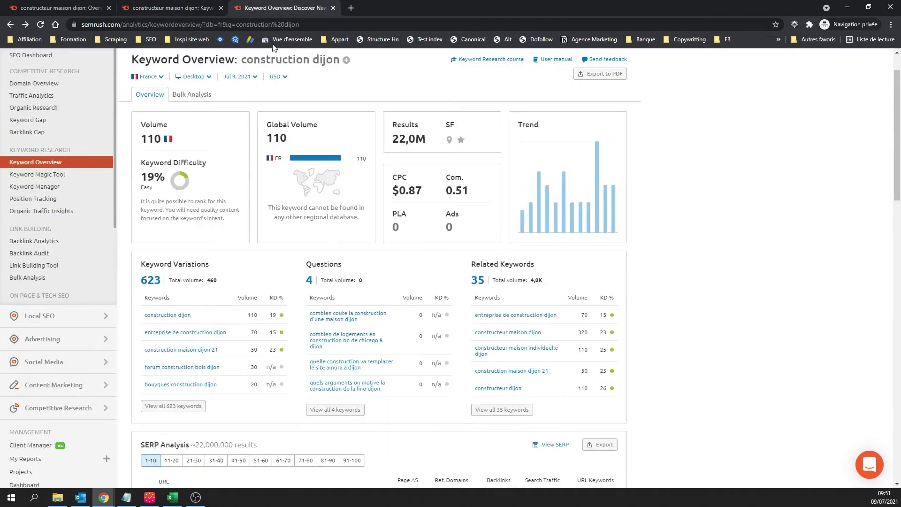
{"action": "scroll", "coordinate": [376, 332], "scroll_direction": "down", "scroll_amount": 5}
{"action": "scroll", "coordinate": [426, 301], "scroll_direction": "up", "scroll_amount": 4}
{"action": "left_click", "coordinate": [185, 314]}
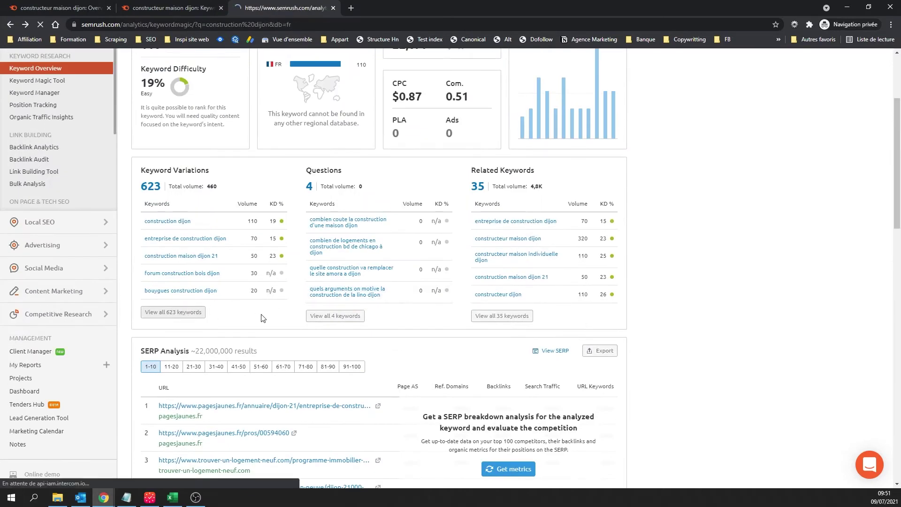
Step: Return to the dijon.maison-natilia.fr positions, filter them to the Top 10 and add "construction dijon" and "constructeur maison en bois bourgogne" to the keyword list
{"action": "left_click", "coordinate": [9, 25]}
{"action": "left_click", "coordinate": [10, 24]}
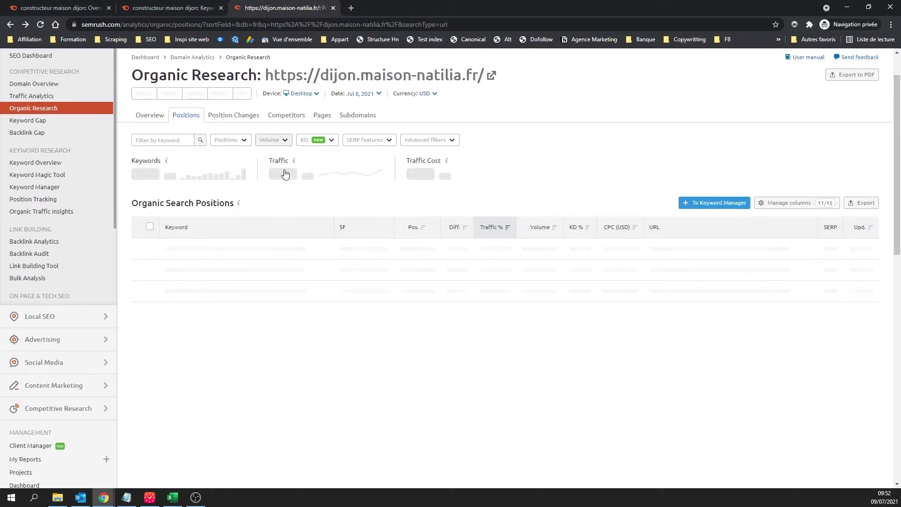
{"action": "scroll", "coordinate": [231, 204], "scroll_direction": "down", "scroll_amount": 2}
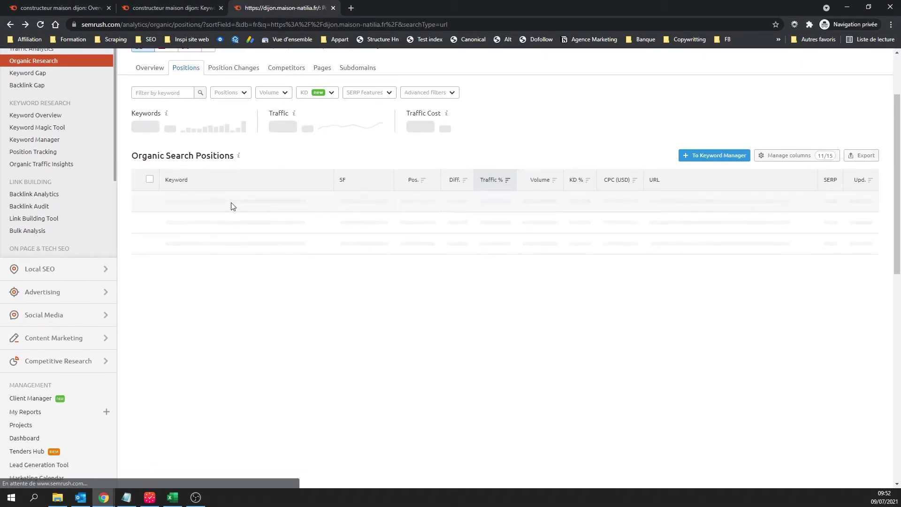
{"action": "left_click", "coordinate": [241, 93]}
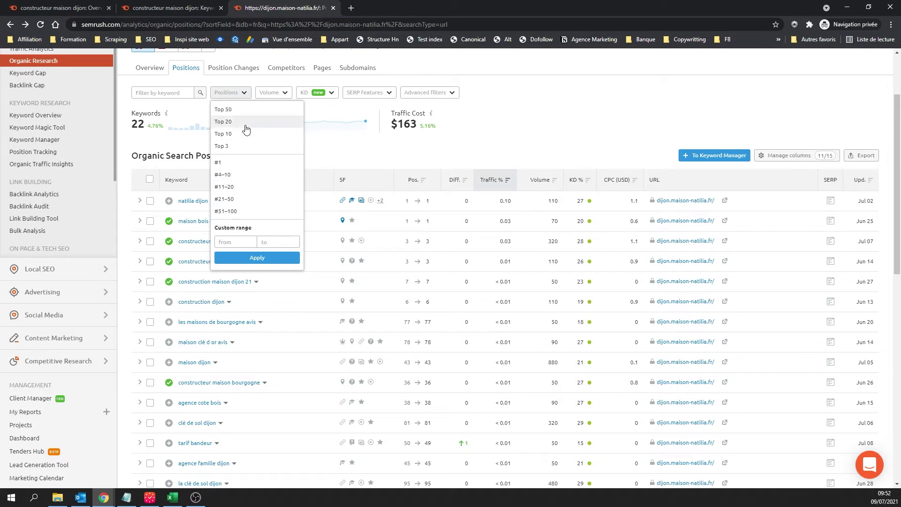
{"action": "left_click", "coordinate": [225, 133]}
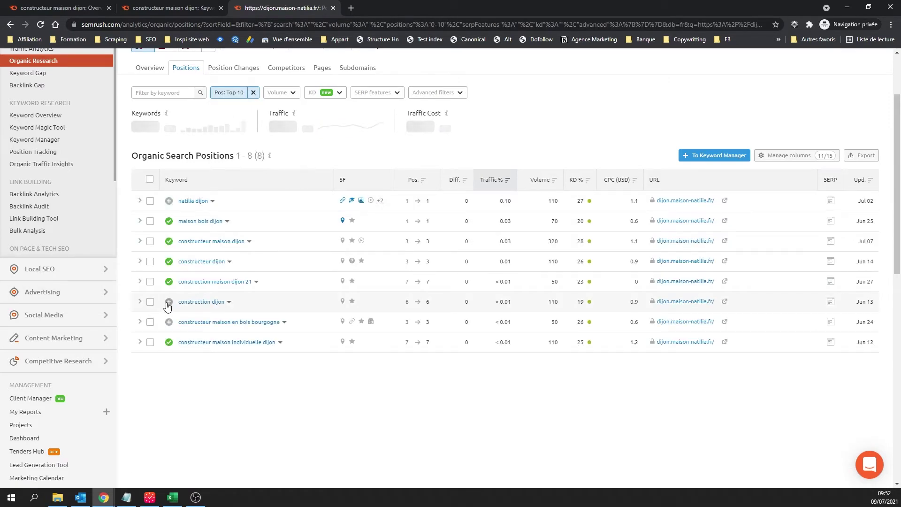
{"action": "scroll", "coordinate": [258, 268], "scroll_direction": "up", "scroll_amount": 2}
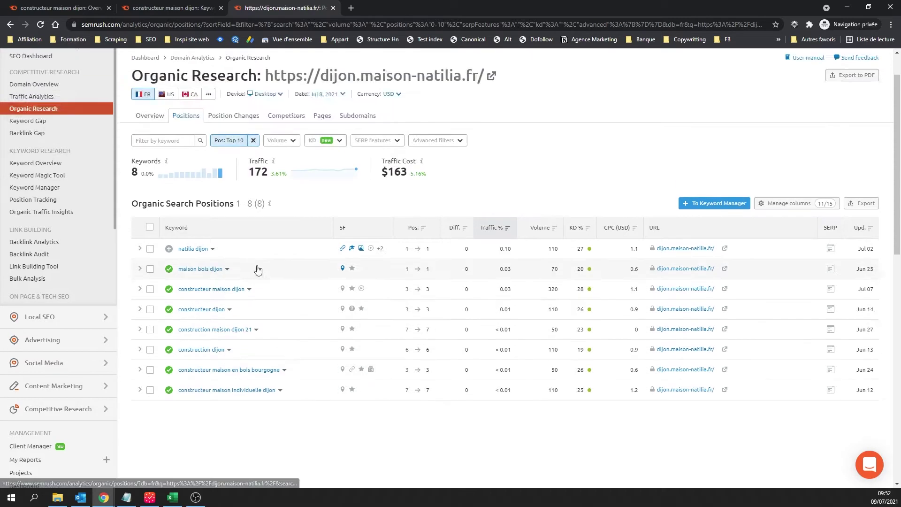
Step: Close the dijon.maison-natilia.fr page and bring up the Keyword Magic Tool results for "constructeur maison dijon"
{"action": "left_click", "coordinate": [73, 5]}
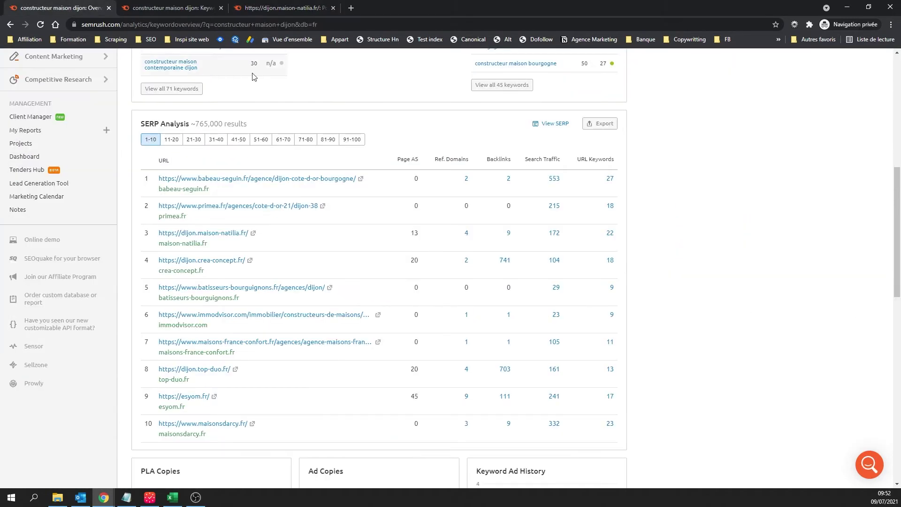
{"action": "left_click", "coordinate": [165, 10]}
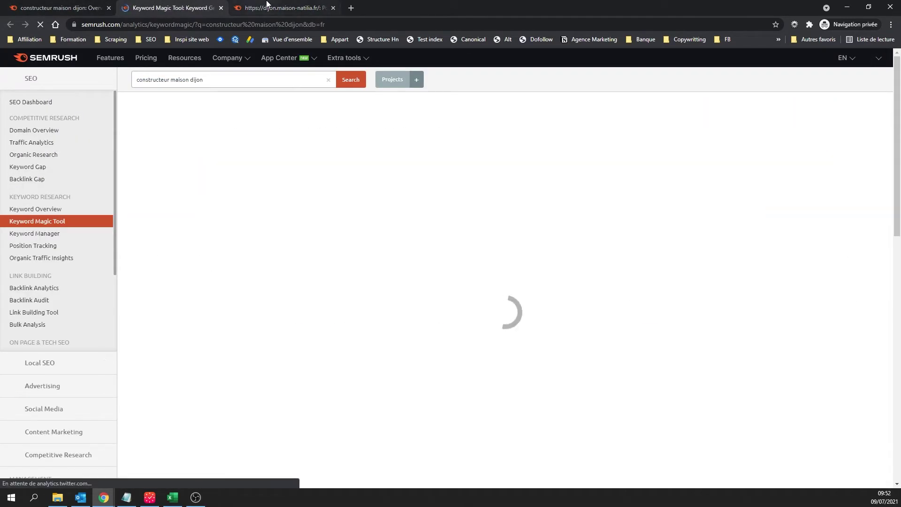
{"action": "middle_click", "coordinate": [267, 4]}
{"action": "left_click", "coordinate": [76, 7]}
{"action": "scroll", "coordinate": [187, 167], "scroll_direction": "up", "scroll_amount": 1}
{"action": "scroll", "coordinate": [186, 167], "scroll_direction": "up", "scroll_amount": 4}
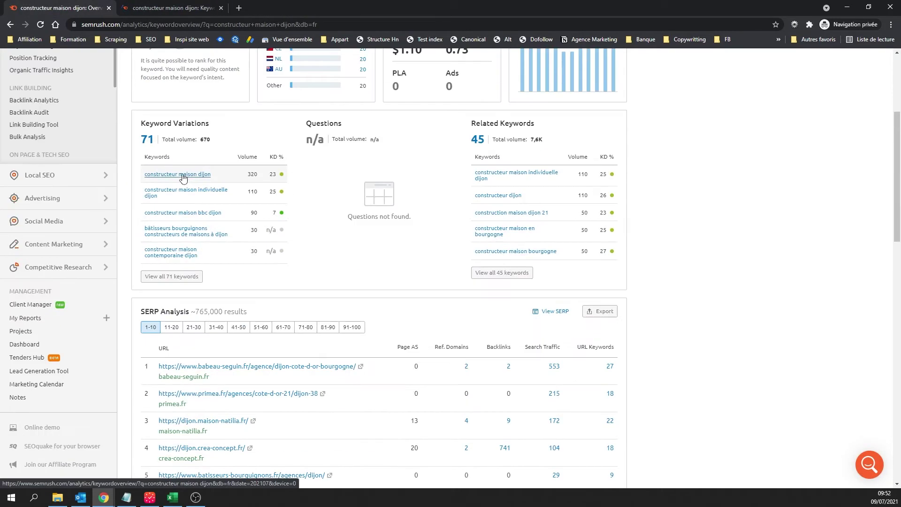
{"action": "left_click", "coordinate": [171, 121]}
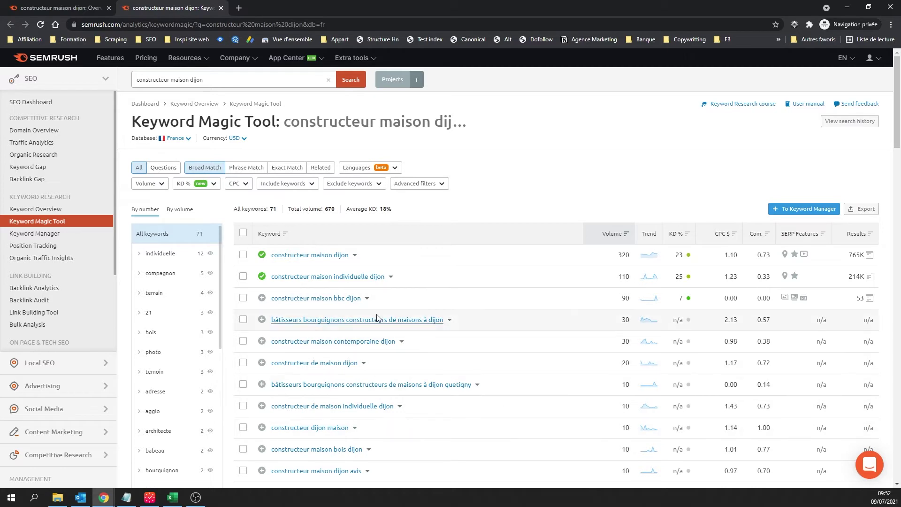
Step: Add "bâtisseurs bourguignons constructeurs de maisons à dijon", "constructeur maison bbc dijon" and "constructeur de maison dijon" to the keyword list
{"action": "left_click", "coordinate": [262, 320]}
{"action": "left_click", "coordinate": [262, 299]}
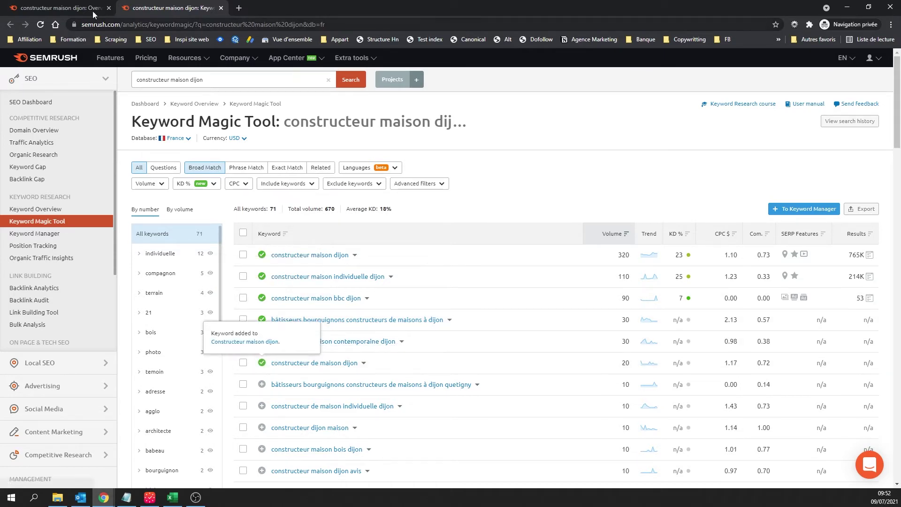
Step: Return to the keyword overview, analyse "constructeur dijon" instead and open its complete list of keyword variations
{"action": "key", "text": "ctrl+shift+Tab"}
{"action": "scroll", "coordinate": [287, 281], "scroll_direction": "down", "scroll_amount": 5}
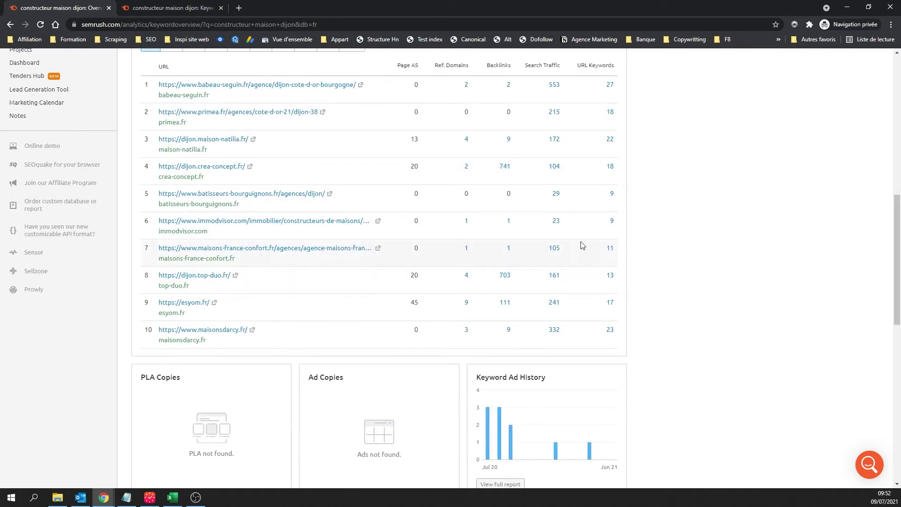
{"action": "scroll", "coordinate": [584, 245], "scroll_direction": "up", "scroll_amount": 1}
{"action": "scroll", "coordinate": [602, 224], "scroll_direction": "up", "scroll_amount": 10}
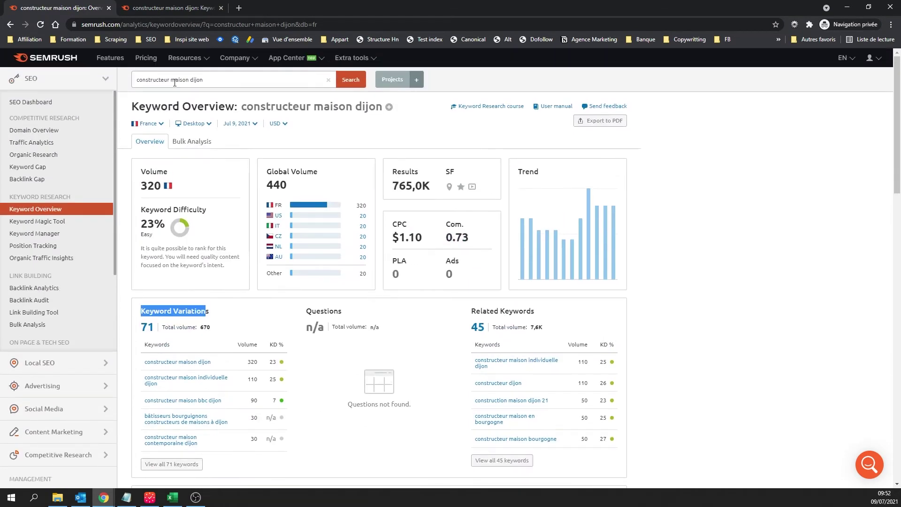
{"action": "double_click", "coordinate": [175, 82]}
{"action": "key", "text": "BackSpace"}
{"action": "key", "text": "Return"}
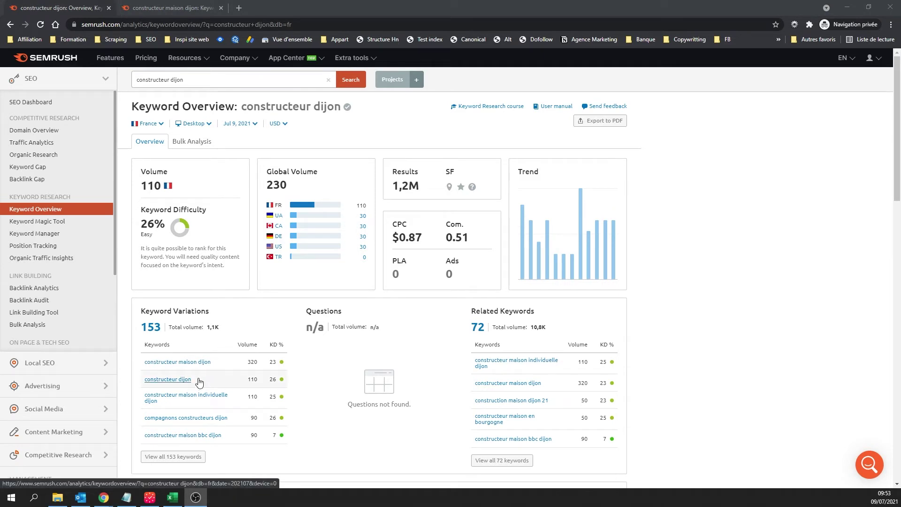
{"action": "scroll", "coordinate": [199, 382], "scroll_direction": "down", "scroll_amount": 1}
{"action": "left_click", "coordinate": [201, 408]}
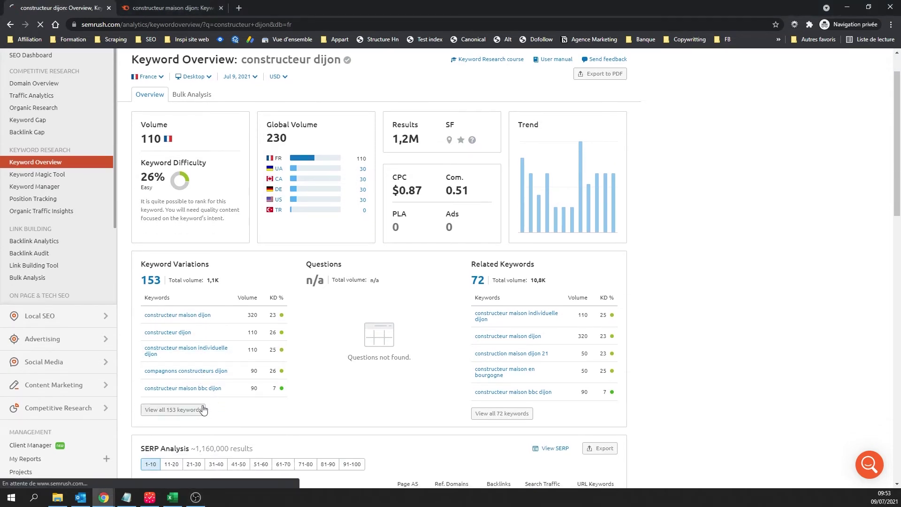
Step: Reopen the previous "constructeur maison dijon" overview in a separate tab and place it before the "constructeur dijon" variations list
{"action": "middle_click", "coordinate": [15, 24]}
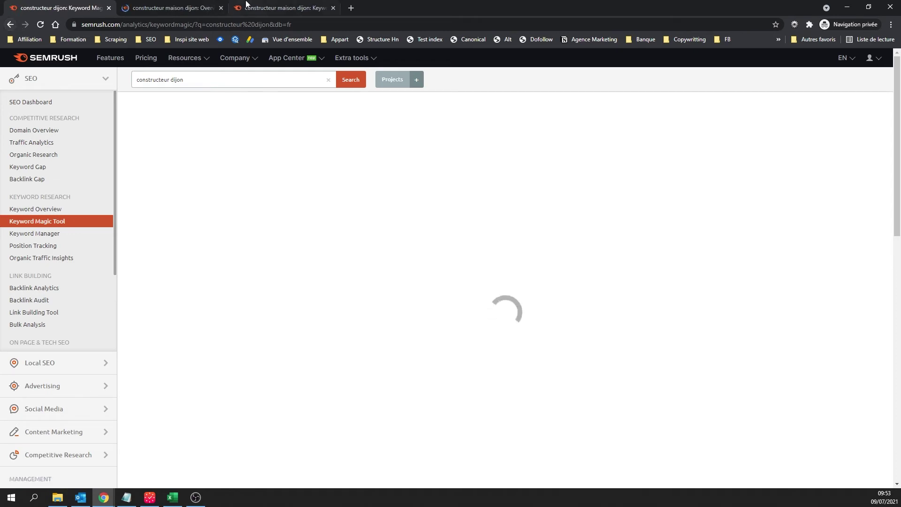
{"action": "left_click", "coordinate": [246, 5]}
{"action": "left_click_drag", "start_coordinate": [195, 4], "coordinate": [61, 6]}
{"action": "left_click", "coordinate": [156, 5]}
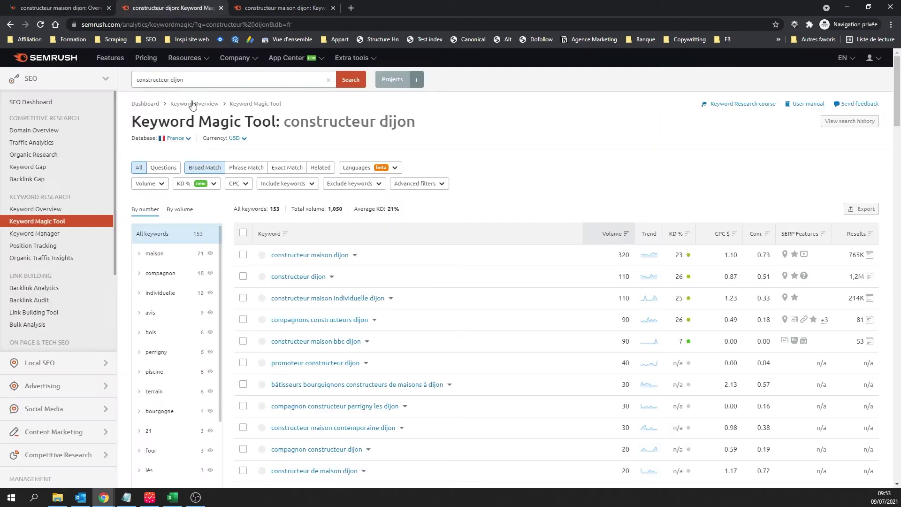
{"action": "scroll", "coordinate": [234, 228], "scroll_direction": "down", "scroll_amount": 3}
{"action": "scroll", "coordinate": [234, 228], "scroll_direction": "up", "scroll_amount": 3}
{"action": "left_click", "coordinate": [70, 8]}
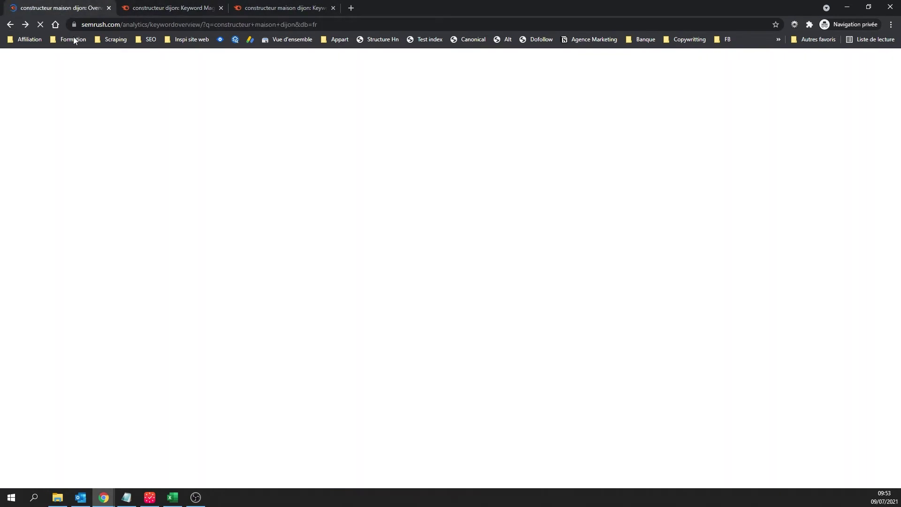
Step: Close the older Keyword Magic Tool results for "constructeur maison dijon" and bring up that keyword's overview
{"action": "left_click", "coordinate": [313, 6]}
{"action": "scroll", "coordinate": [188, 282], "scroll_direction": "down", "scroll_amount": 3}
{"action": "left_click", "coordinate": [334, 7]}
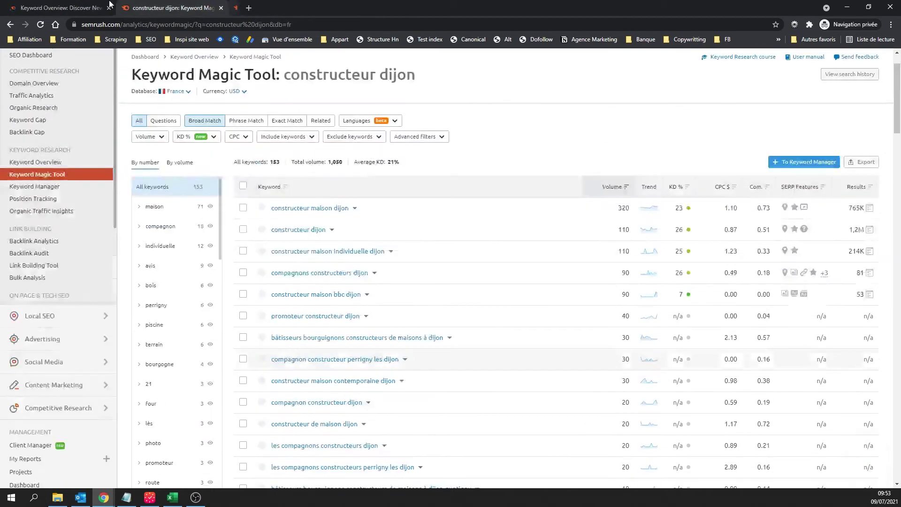
{"action": "left_click", "coordinate": [61, 8]}
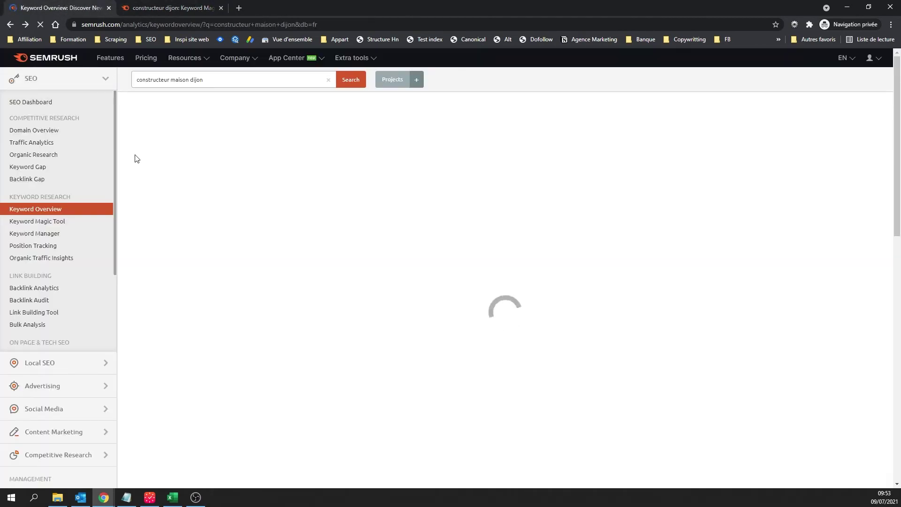
Step: Load the SERP Analysis metrics for the first ten results of "constructeur maison dijon"
{"action": "scroll", "coordinate": [229, 319], "scroll_direction": "down", "scroll_amount": 5}
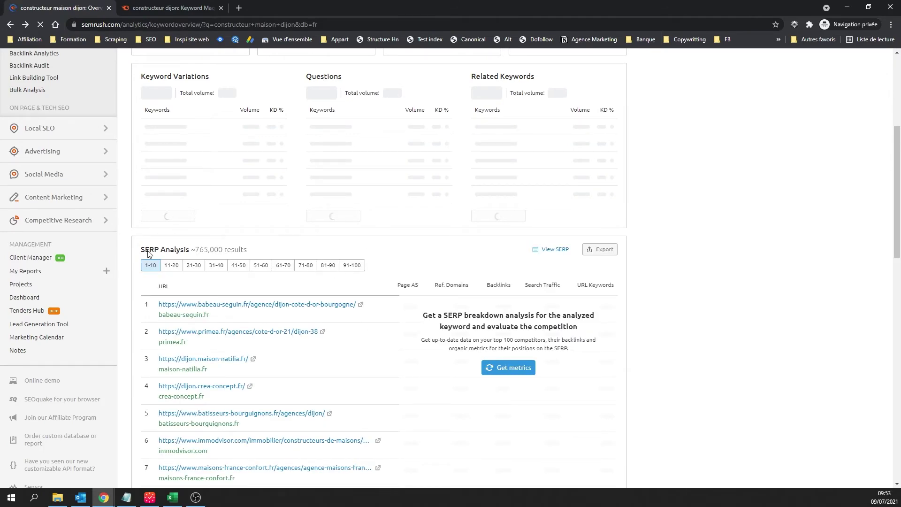
{"action": "left_click_drag", "start_coordinate": [141, 250], "coordinate": [190, 250]}
{"action": "scroll", "coordinate": [451, 271], "scroll_direction": "down", "scroll_amount": 3}
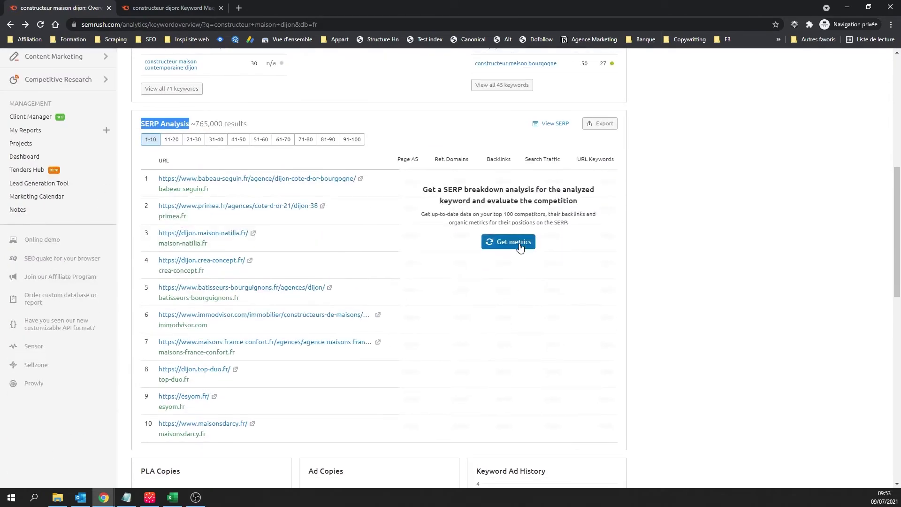
{"action": "left_click", "coordinate": [520, 248]}
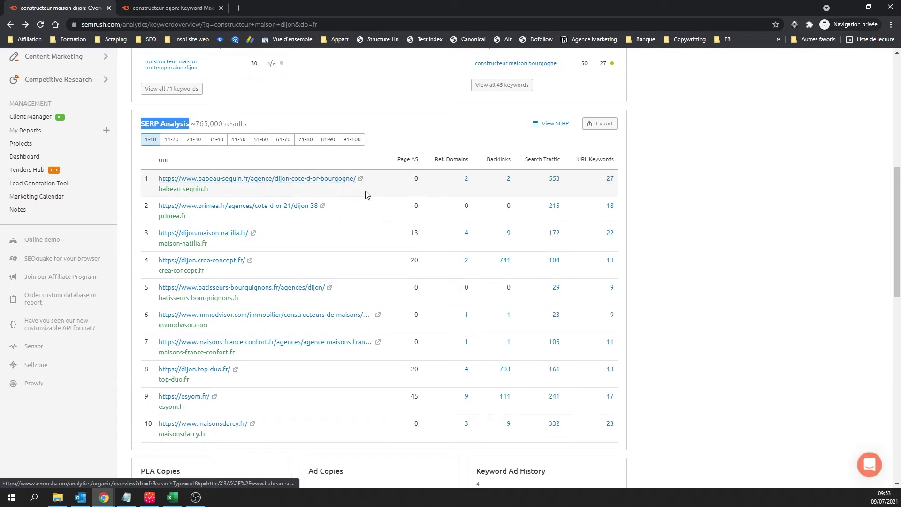
Step: Open the URL keywords of the babeau-seguin.fr, primea.fr and maison-natilia.fr results in separate tabs and bring up the babeau-seguin.fr one
{"action": "left_click", "coordinate": [610, 178], "text": "ctrl"}
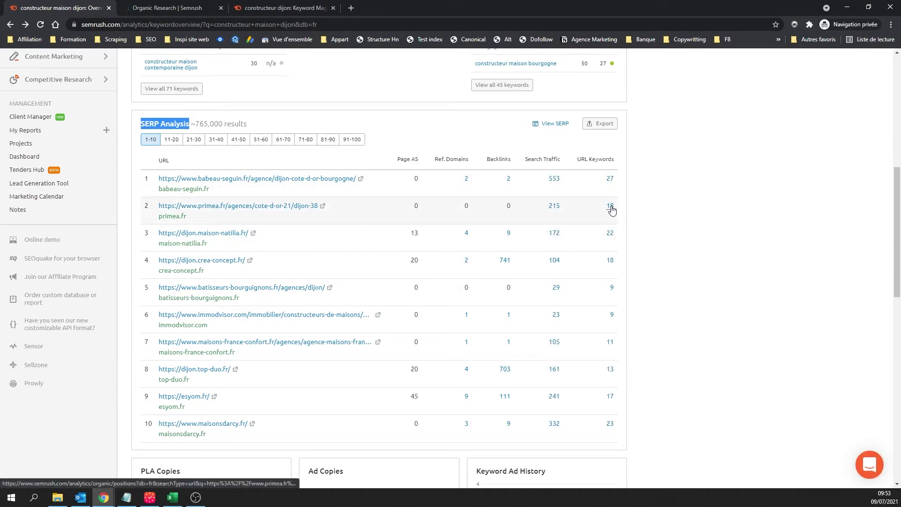
{"action": "left_click", "coordinate": [611, 207], "text": "ctrl"}
{"action": "left_click", "coordinate": [610, 233], "text": "ctrl"}
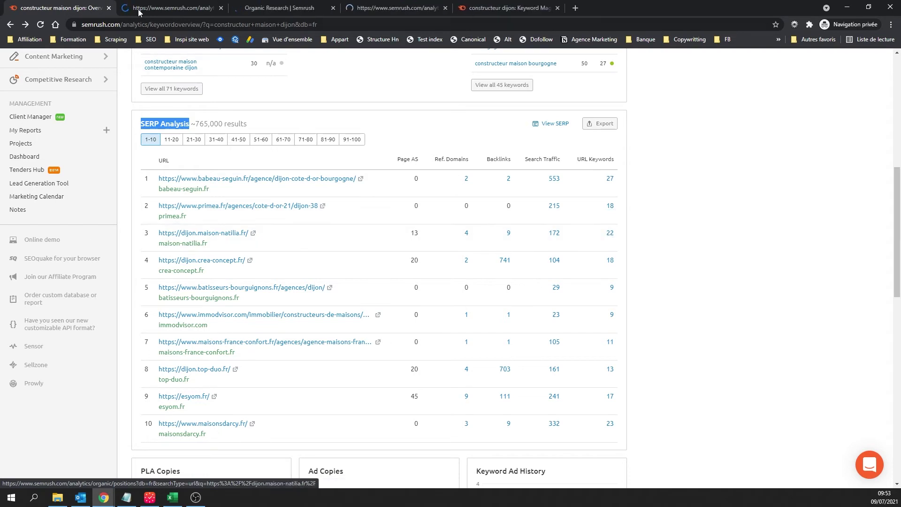
{"action": "left_click", "coordinate": [140, 10]}
{"action": "left_click", "coordinate": [71, 8]}
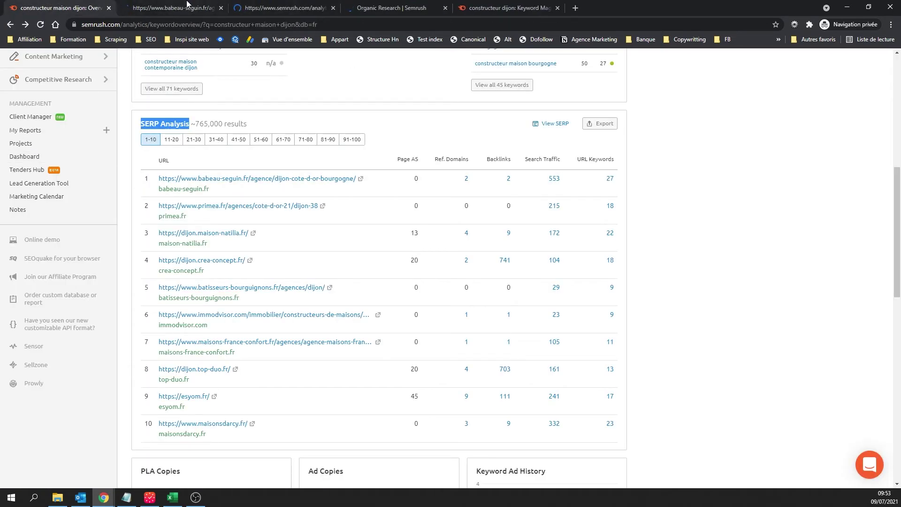
{"action": "left_click", "coordinate": [187, 5]}
{"action": "left_click", "coordinate": [82, 6]}
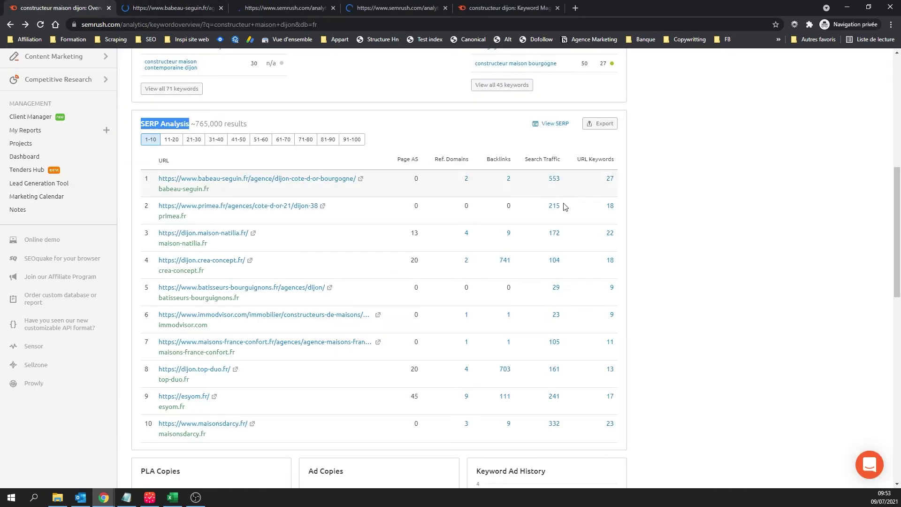
{"action": "left_click", "coordinate": [185, 6]}
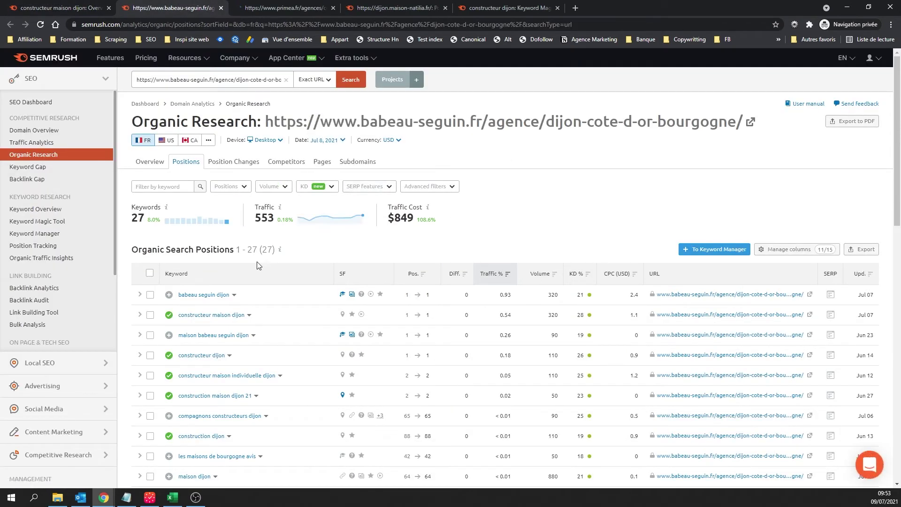
Step: Filter the organic search positions of the babeau-seguin.fr, primea.fr and dijon.maison-natilia.fr pages to the Top 10
{"action": "scroll", "coordinate": [220, 271], "scroll_direction": "down", "scroll_amount": 4}
{"action": "scroll", "coordinate": [220, 271], "scroll_direction": "up", "scroll_amount": 4}
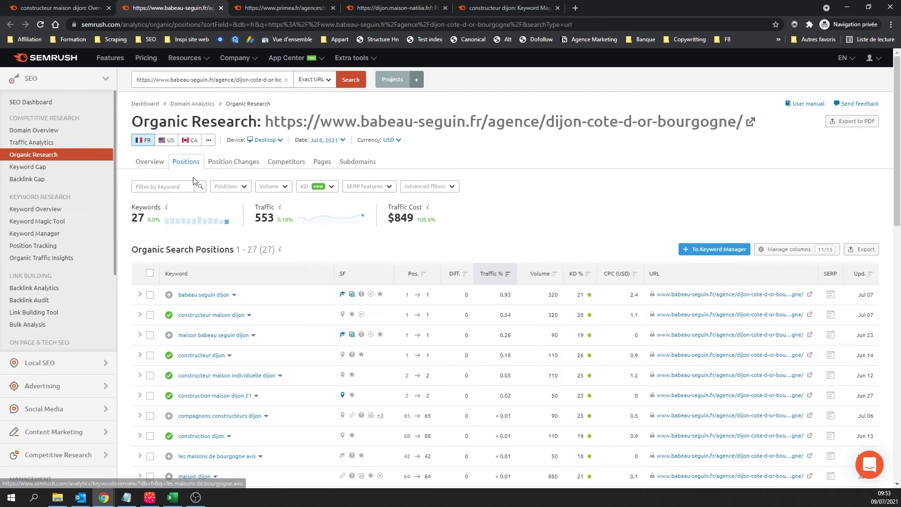
{"action": "left_click", "coordinate": [225, 187]}
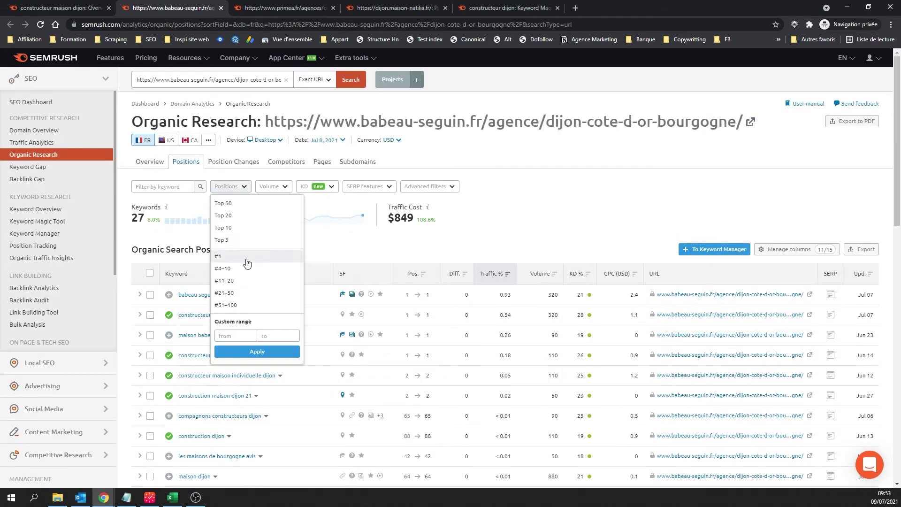
{"action": "left_click", "coordinate": [229, 232]}
{"action": "key", "text": "ctrl+Tab"}
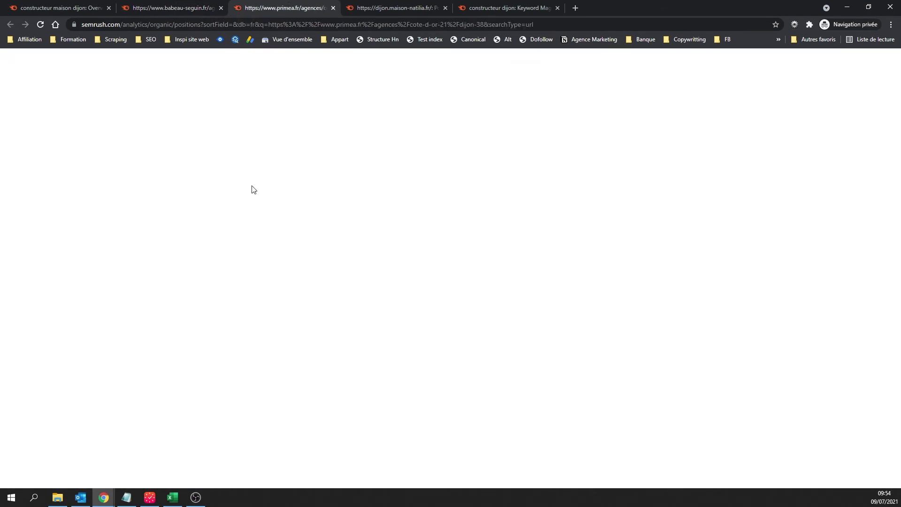
{"action": "left_click", "coordinate": [242, 186]}
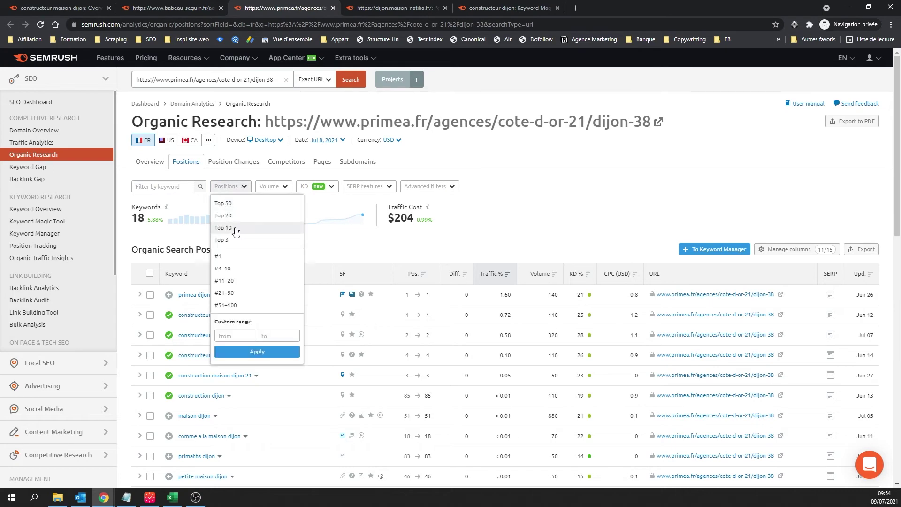
{"action": "key", "text": "ctrl+Tab"}
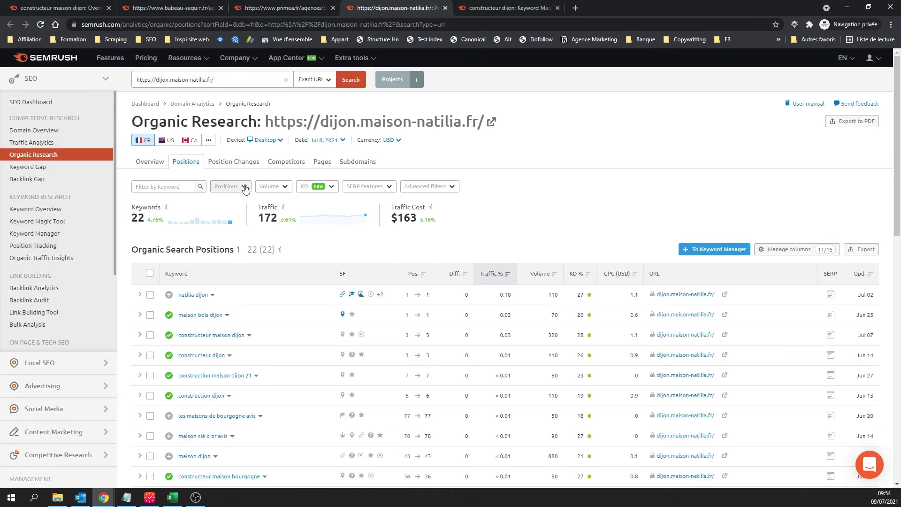
{"action": "left_click", "coordinate": [244, 188]}
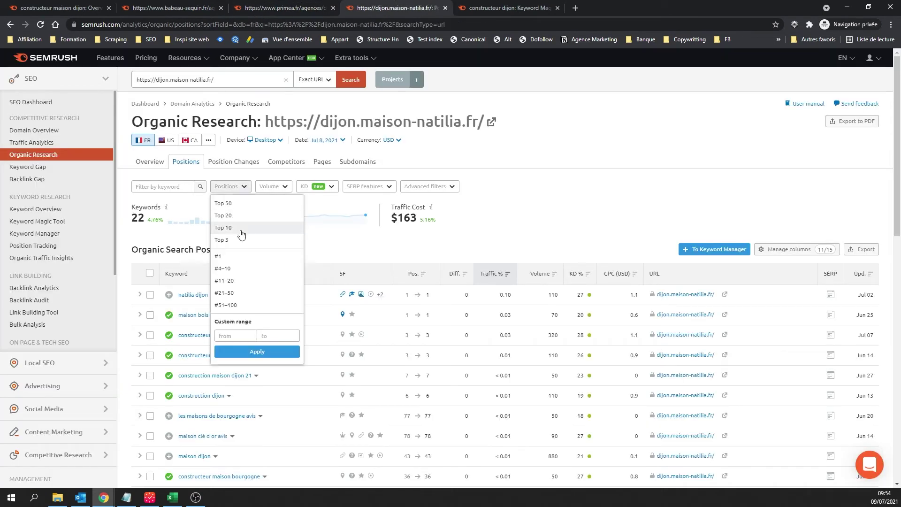
Step: Review the filtered competitor keywords, close the three position pages and return to the "constructeur maison dijon" overview
{"action": "key", "text": "ctrl+shift+Tab"}
{"action": "key", "text": "ctrl+shift+Tab"}
{"action": "key", "text": "ctrl+shift+Tab"}
{"action": "key", "text": "ctrl+Tab"}
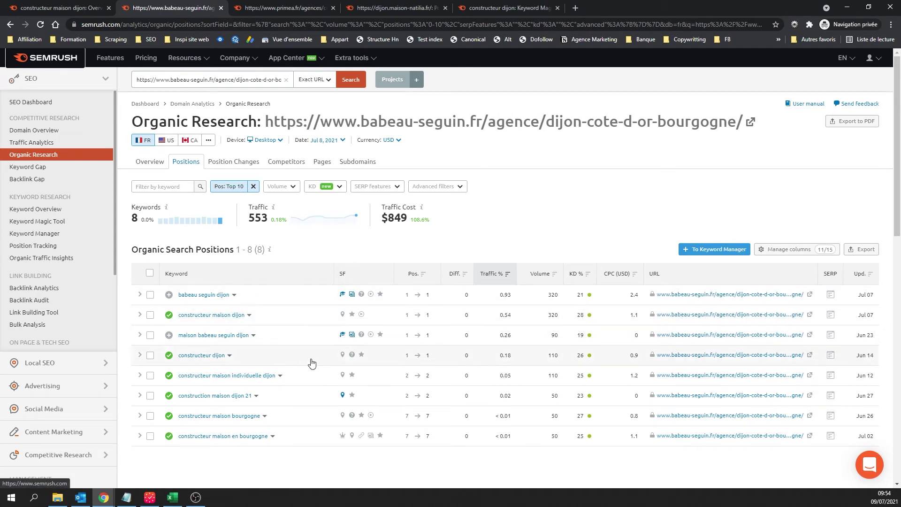
{"action": "key", "text": "ctrl+w"}
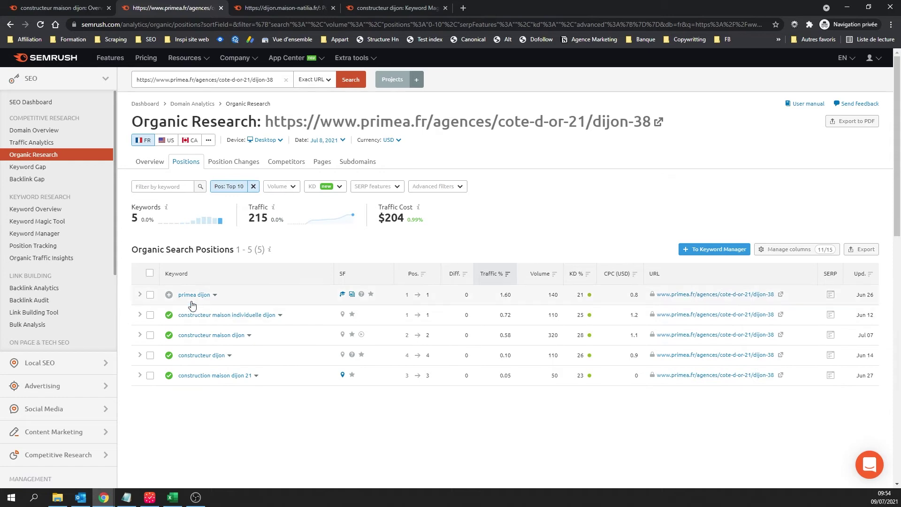
{"action": "key", "text": "ctrl+w"}
{"action": "key", "text": "ctrl+w"}
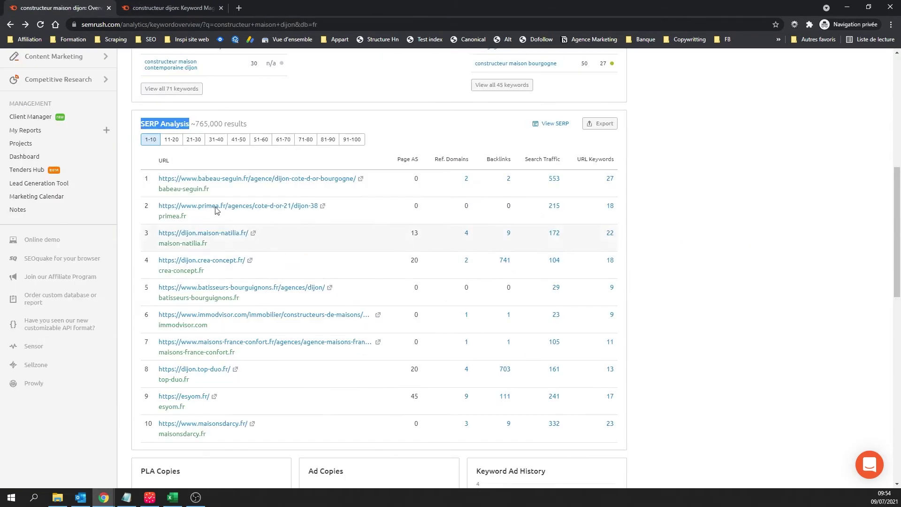
Step: Open the "Constructeur maison dijon" list in the Keyword Manager and sort its keywords by volume
{"action": "scroll", "coordinate": [97, 179], "scroll_direction": "up", "scroll_amount": 10}
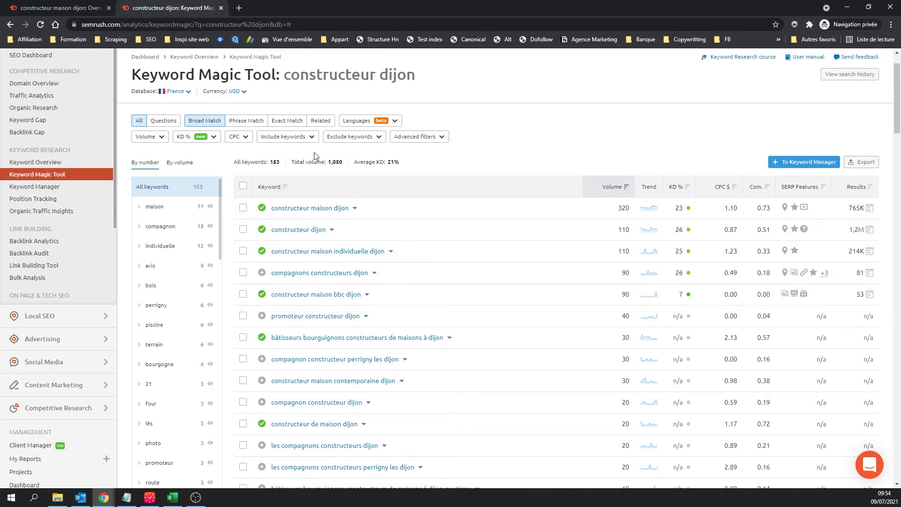
{"action": "scroll", "coordinate": [46, 154], "scroll_direction": "up", "scroll_amount": 1}
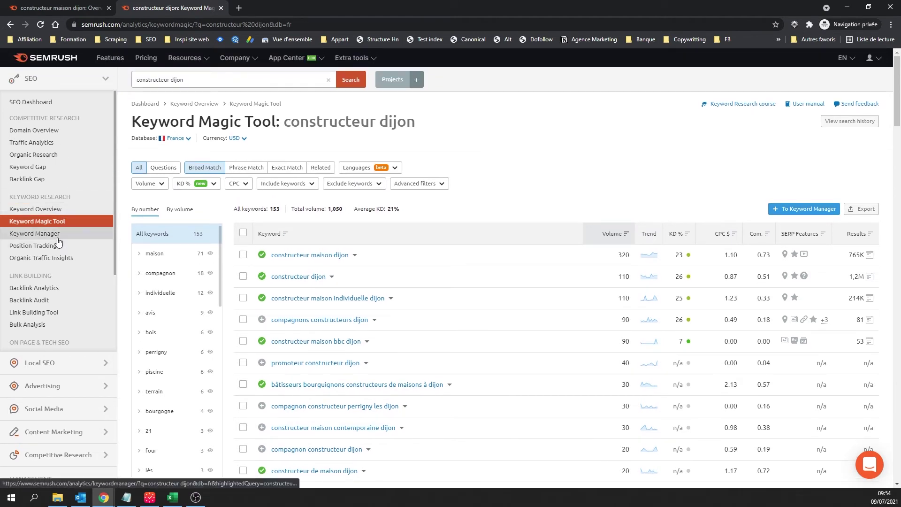
{"action": "left_click", "coordinate": [58, 239]}
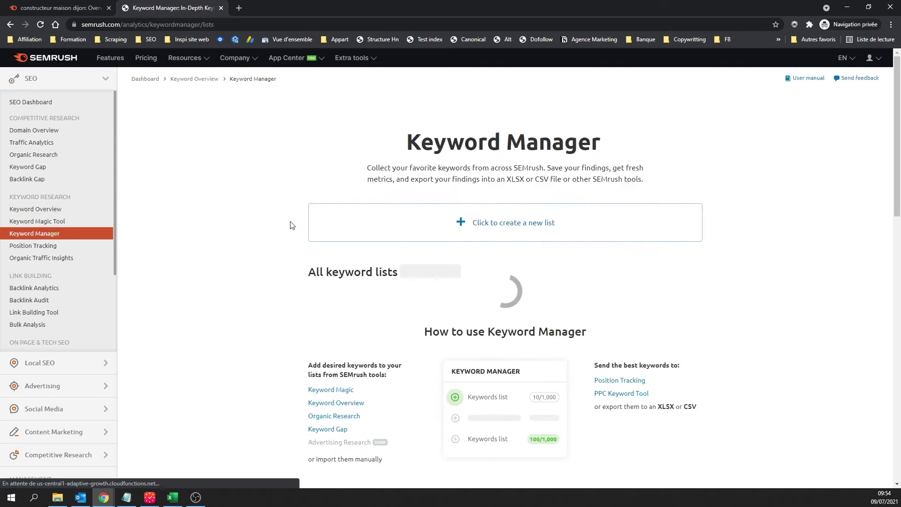
{"action": "left_click", "coordinate": [365, 304]}
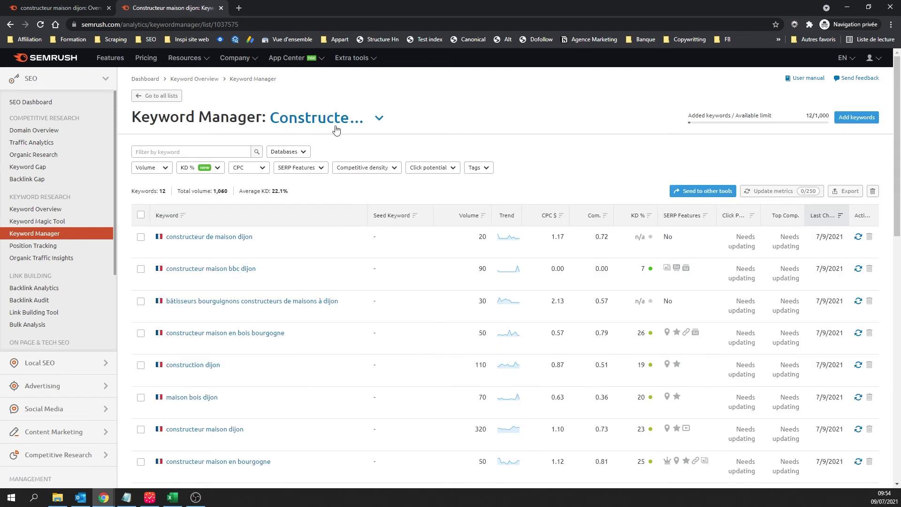
{"action": "left_click", "coordinate": [379, 120]}
{"action": "left_click", "coordinate": [477, 160]}
{"action": "left_click", "coordinate": [468, 220]}
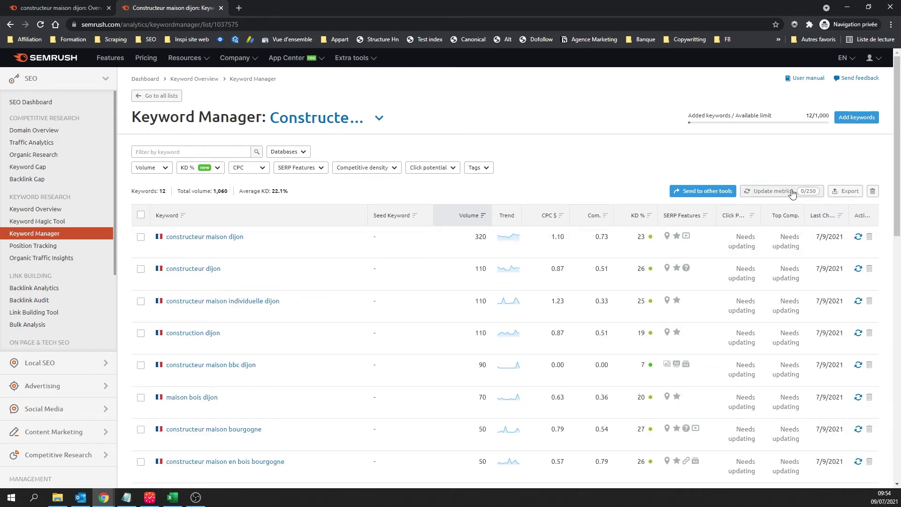
Step: Look at the export and competitive density filter options of the keyword list
{"action": "left_click", "coordinate": [838, 192]}
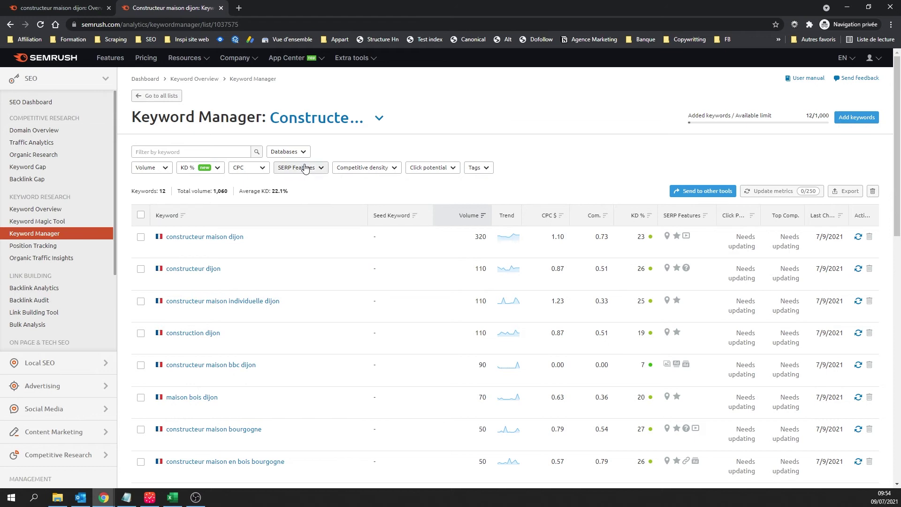
{"action": "left_click", "coordinate": [387, 168]}
{"action": "left_click", "coordinate": [389, 167]}
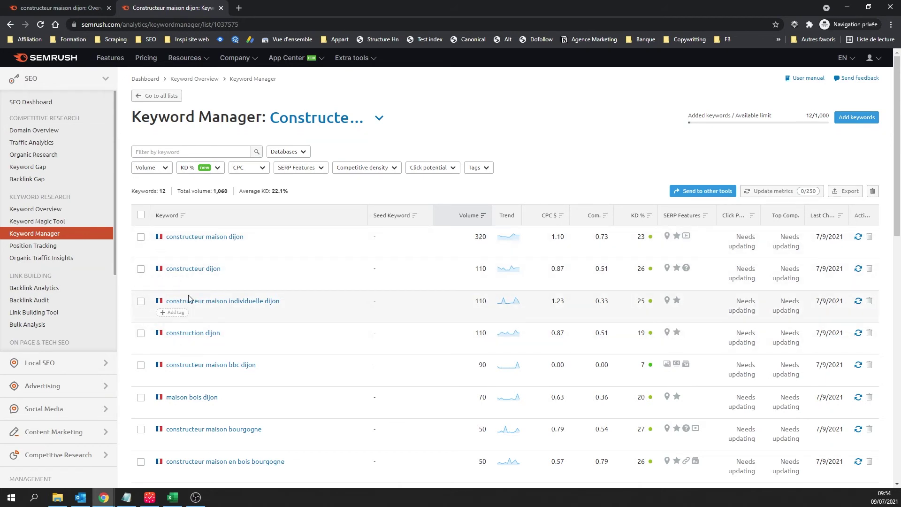
Step: Examine "construction dijon" and "constructeur maison individuelle dijon" in the list and open the overview of "constructeur maison bbc dijon" in a separate tab
{"action": "left_click_drag", "start_coordinate": [237, 334], "coordinate": [199, 336]}
{"action": "left_click_drag", "start_coordinate": [310, 311], "coordinate": [153, 308]}
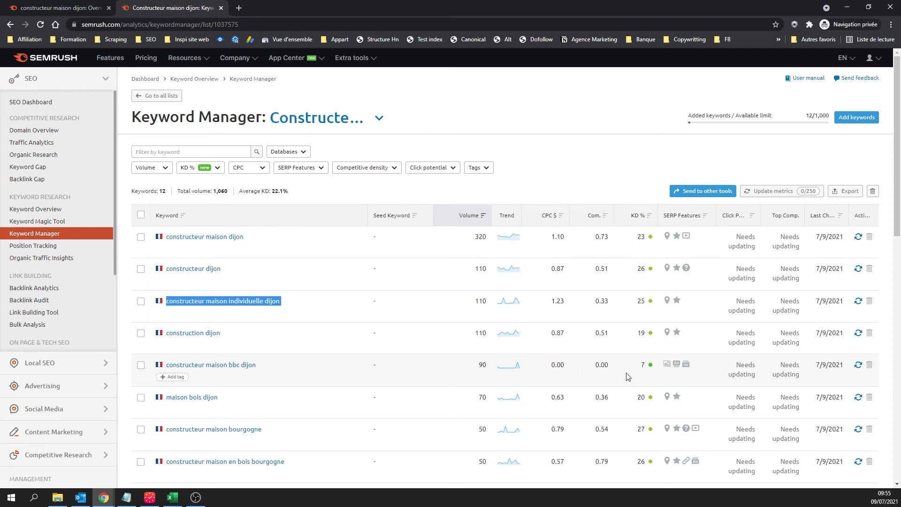
{"action": "middle_click", "coordinate": [245, 367]}
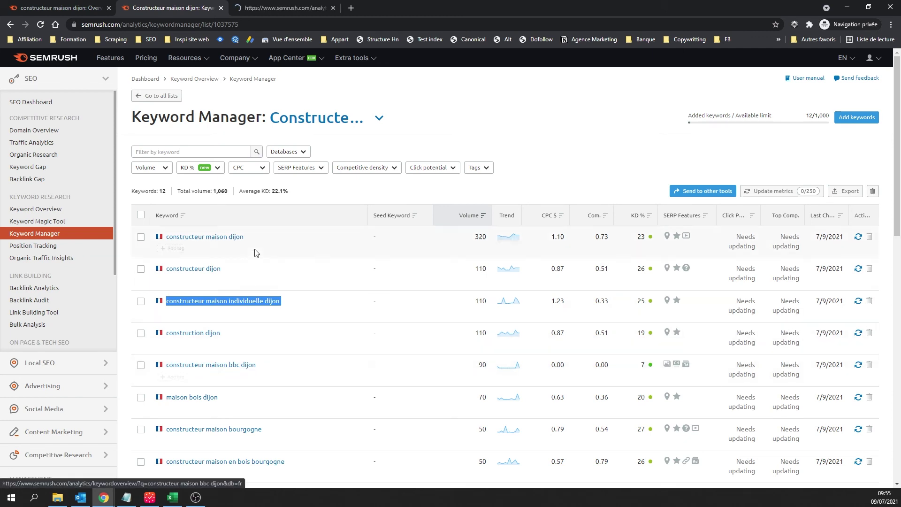
Step: Examine the cost, competition and difficulty metrics of "constructeur maison bbc dijon" in the list and its details in the keyword overview
{"action": "scroll", "coordinate": [659, 324], "scroll_direction": "down", "scroll_amount": 5}
{"action": "scroll", "coordinate": [659, 324], "scroll_direction": "up", "scroll_amount": 2}
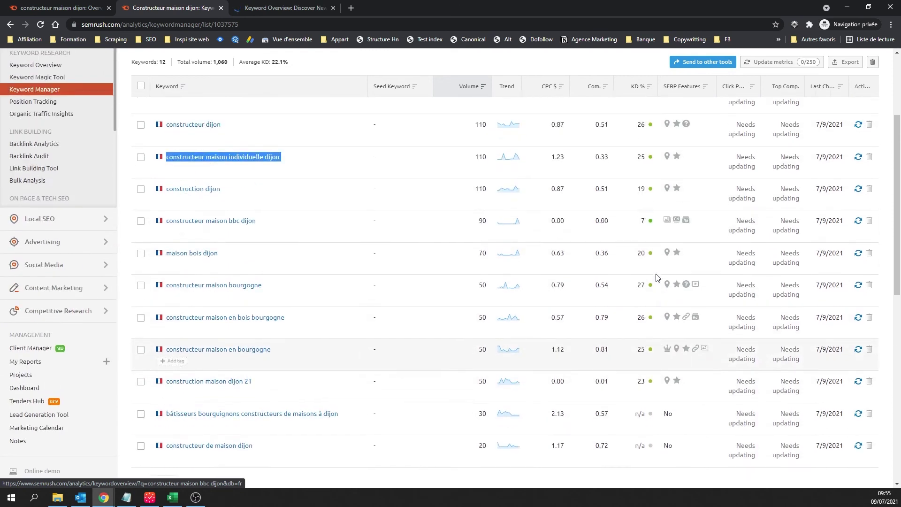
{"action": "left_click_drag", "start_coordinate": [648, 225], "coordinate": [581, 232]}
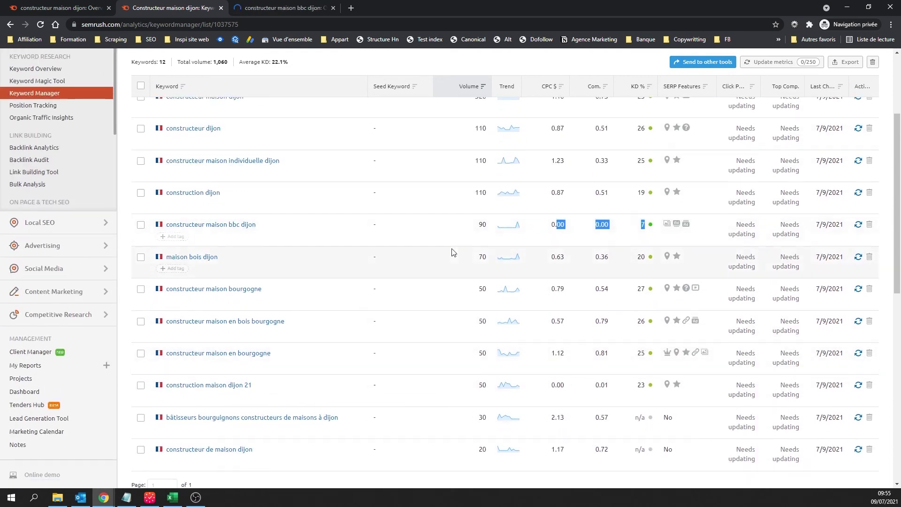
{"action": "scroll", "coordinate": [453, 252], "scroll_direction": "up", "scroll_amount": 1}
{"action": "left_click", "coordinate": [256, 8]}
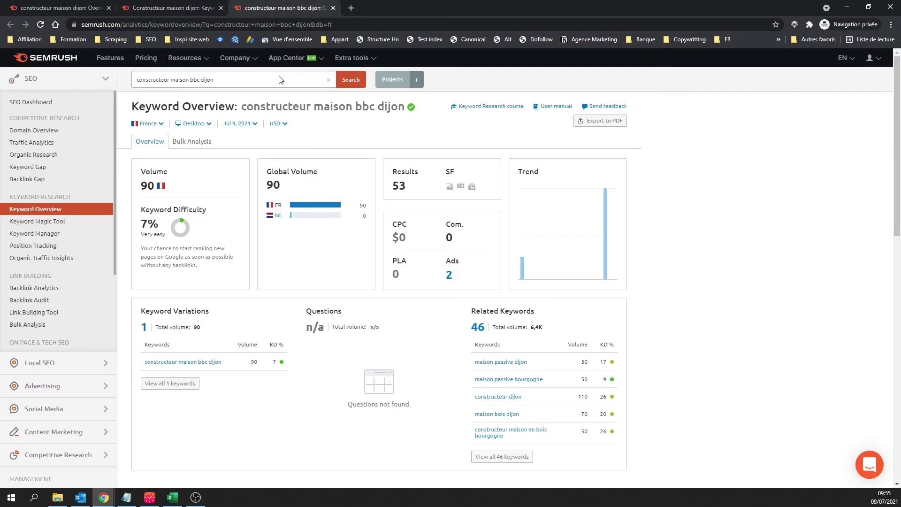
{"action": "left_click_drag", "start_coordinate": [407, 188], "coordinate": [390, 188]}
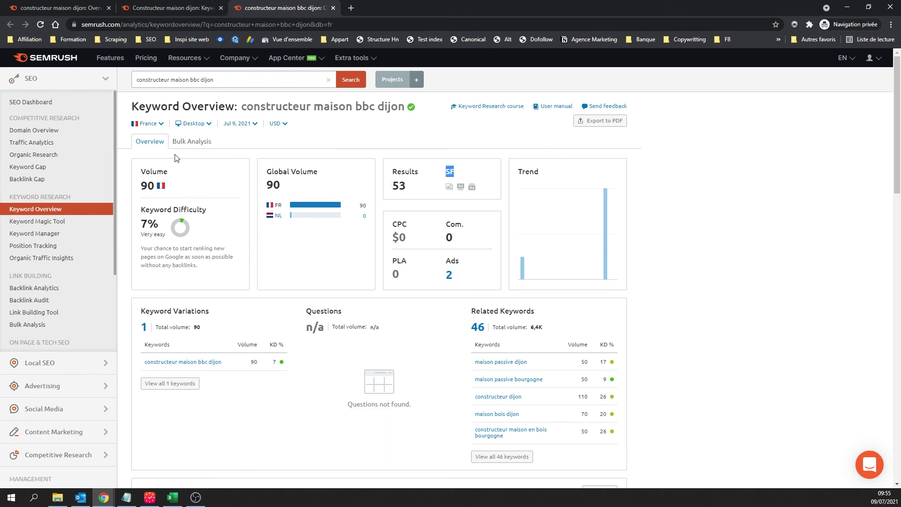
Step: Check the Google results for "constructeur maison bbc dijon" in a separate tab and return to the Keyword Manager list
{"action": "left_click_drag", "start_coordinate": [229, 84], "coordinate": [372, 3]}
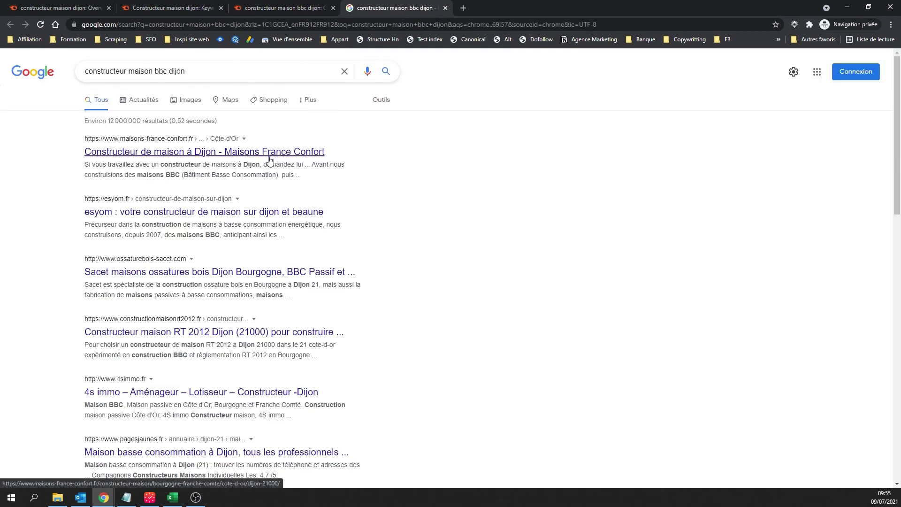
{"action": "key", "text": "ctrl+w"}
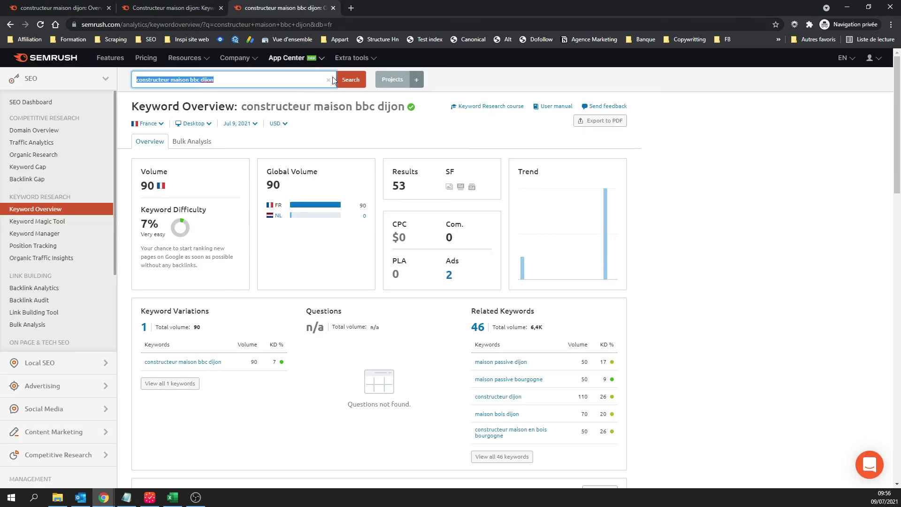
{"action": "key", "text": "ctrl+w"}
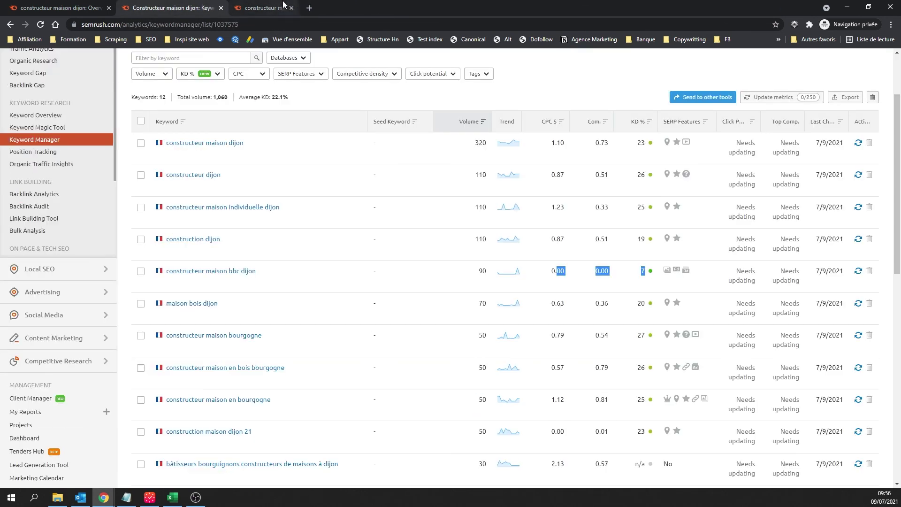